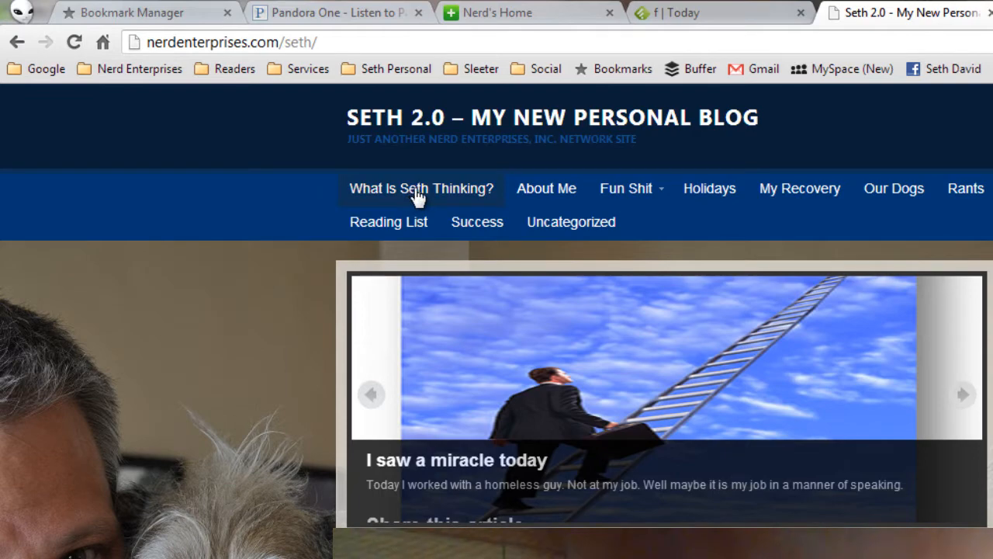
Open the blog's embedded mind map page and search the map for the featured blogger, bringing up her main entry
click(417, 190)
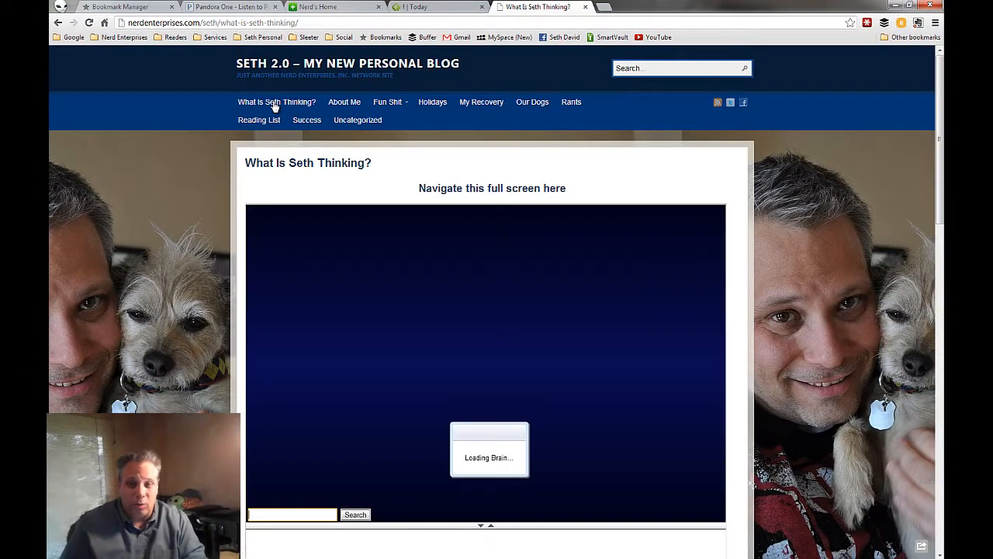
scroll(195, 167, down, 2)
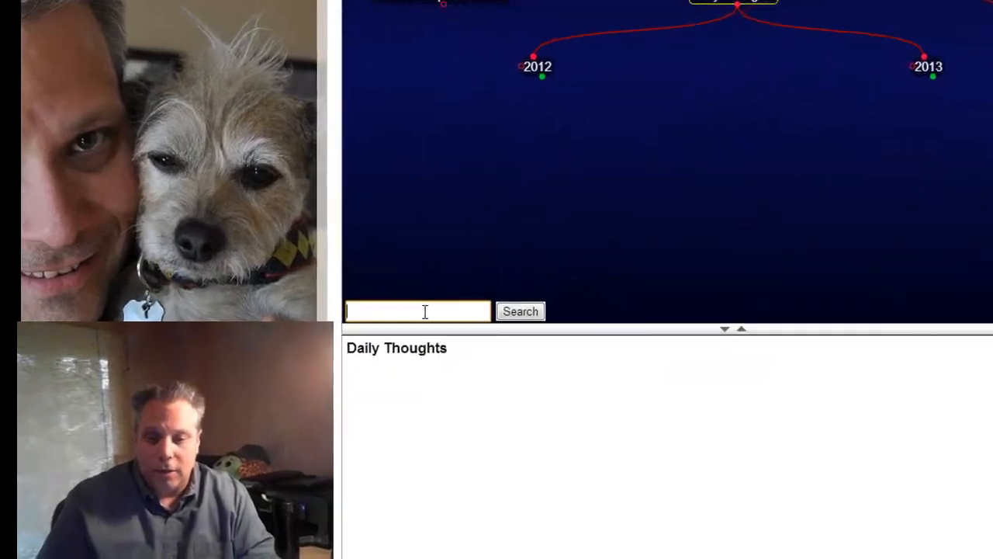
click(324, 386)
text(Me)
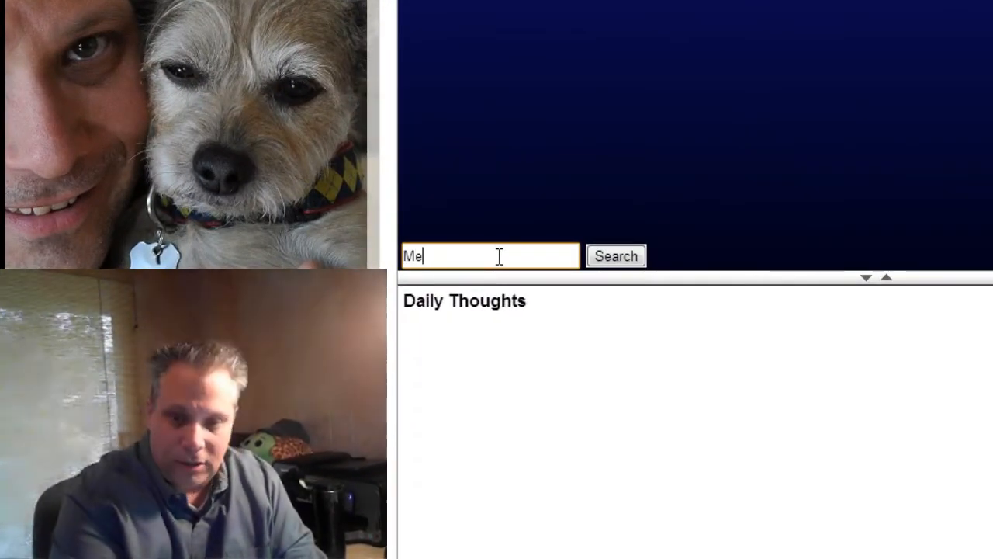
text(liss)
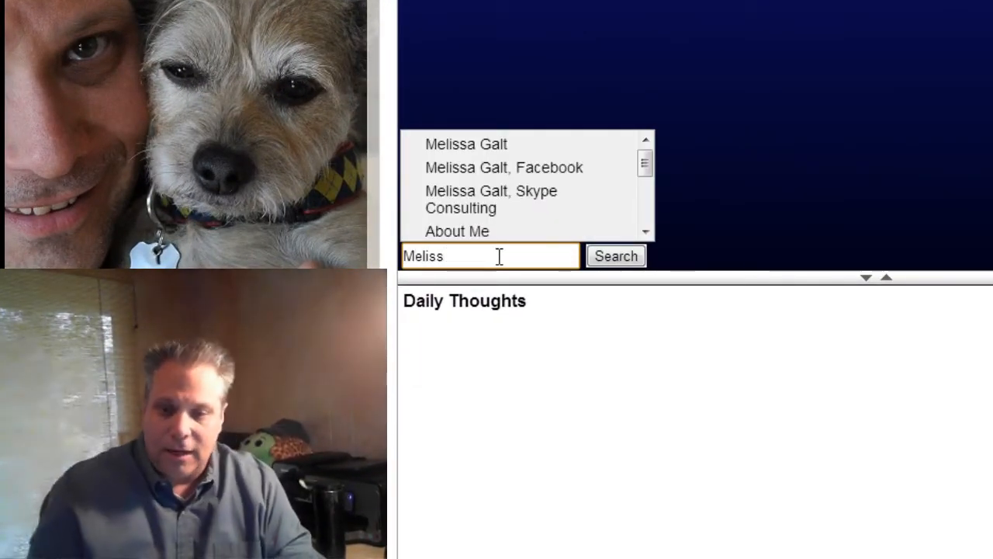
click(466, 164)
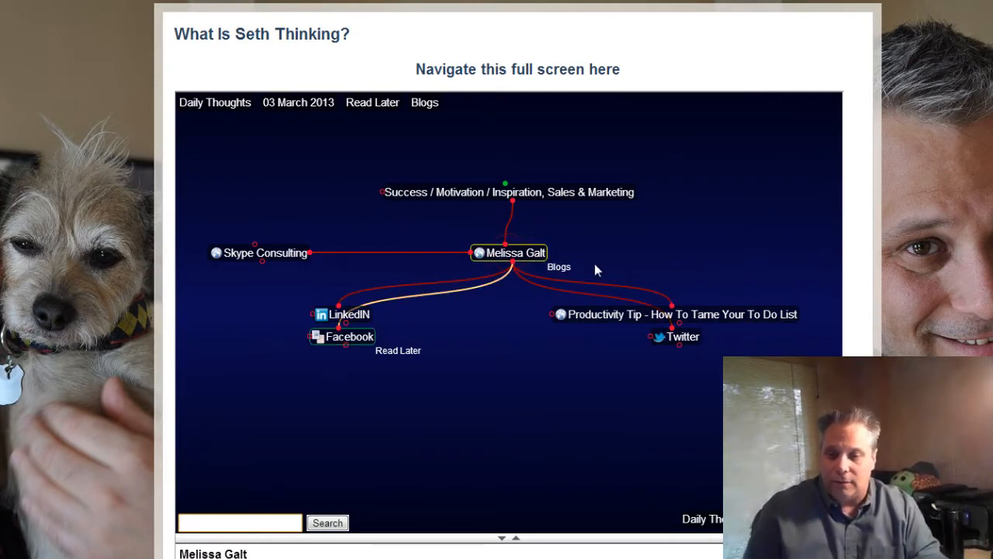
Open the "Productivity Tip - How To Tame Your To Do List" thought and its linked article about using index cards
click(709, 321)
scroll(711, 316, down, 1)
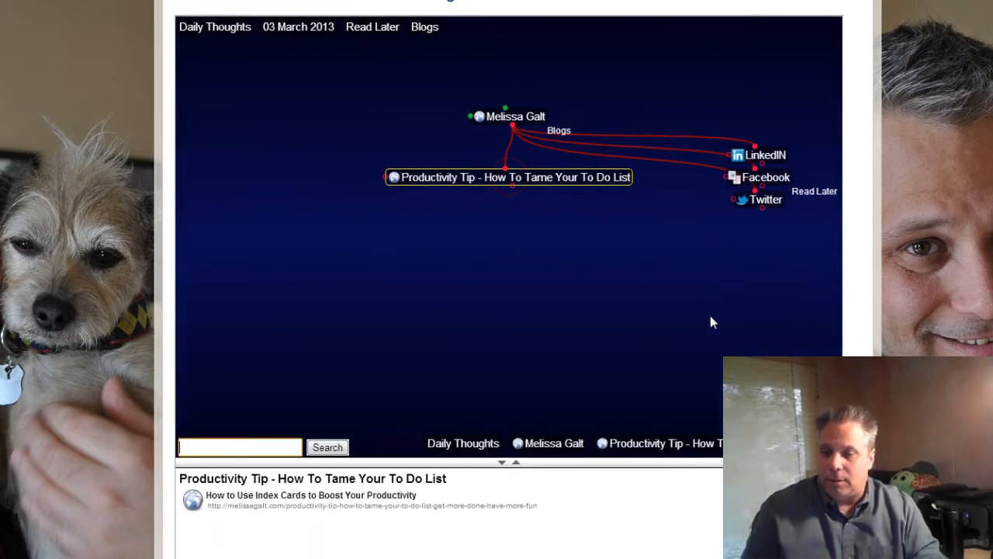
scroll(711, 317, down, 1)
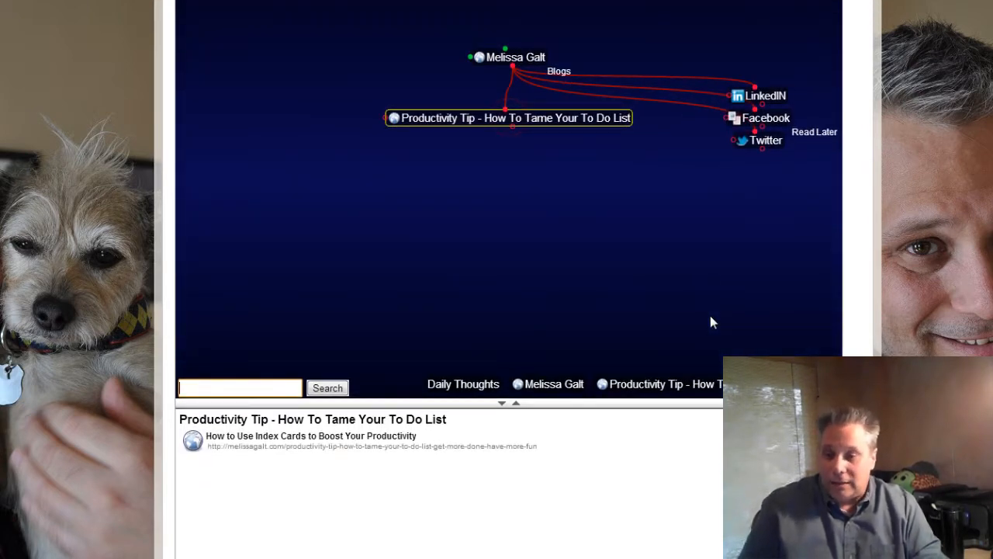
click(194, 447)
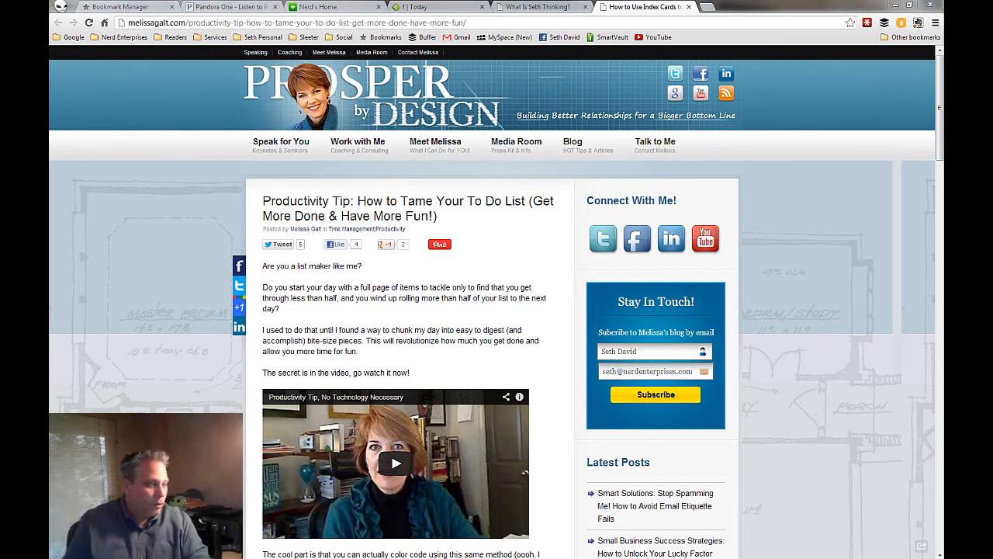
Switch to Evernote and highlight the title of the 03/26/13 daily note, including its weekday
key(alt+Tab)
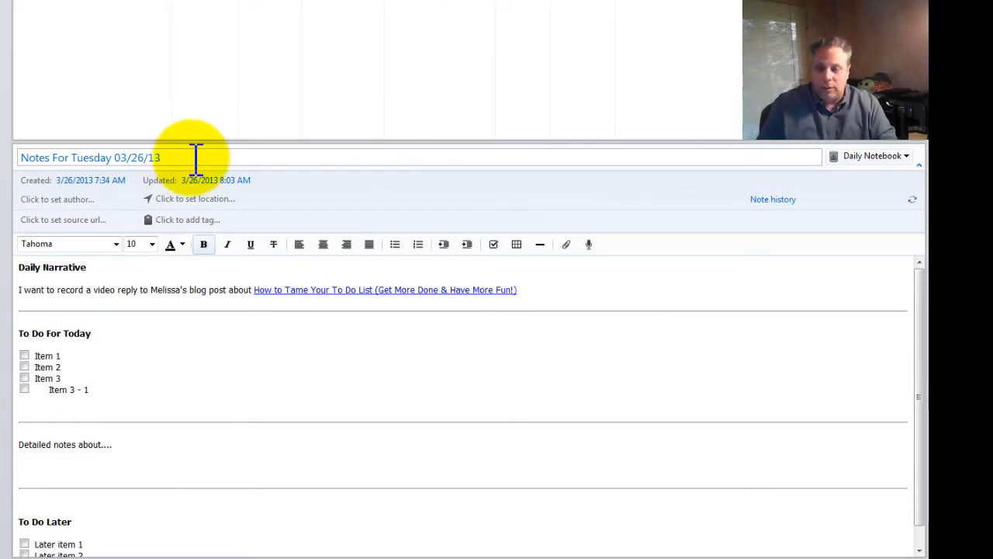
drag(195, 160, 9, 156)
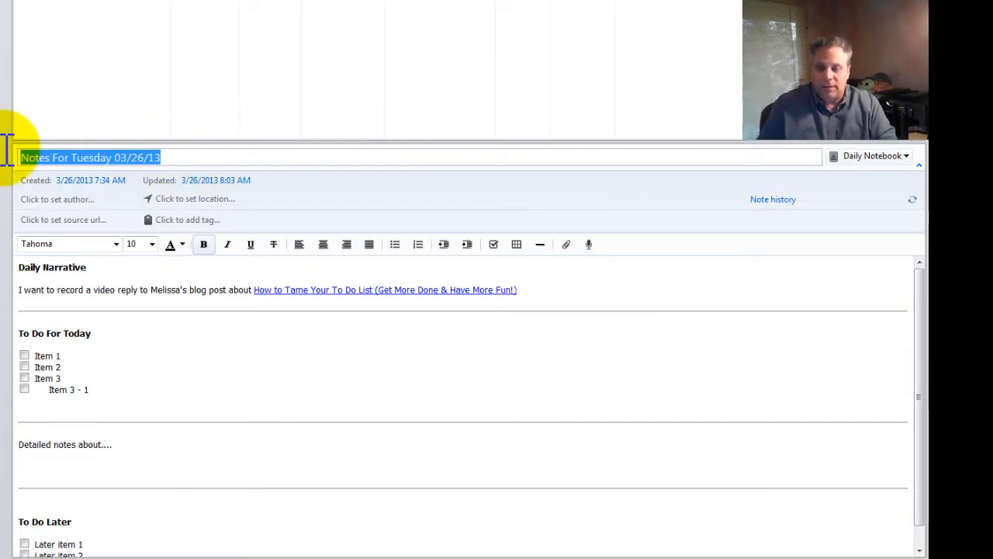
click(202, 157)
drag(77, 158, 115, 157)
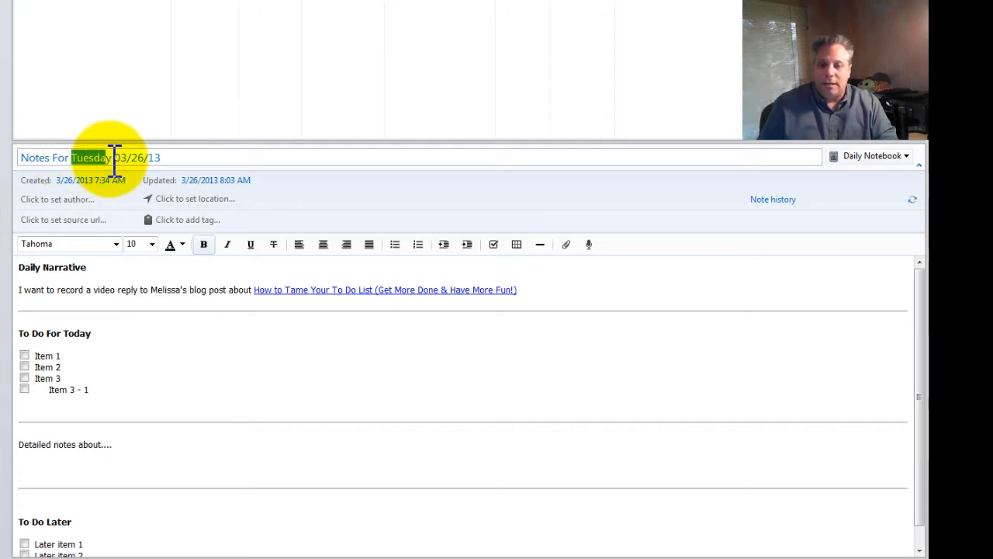
click(174, 156)
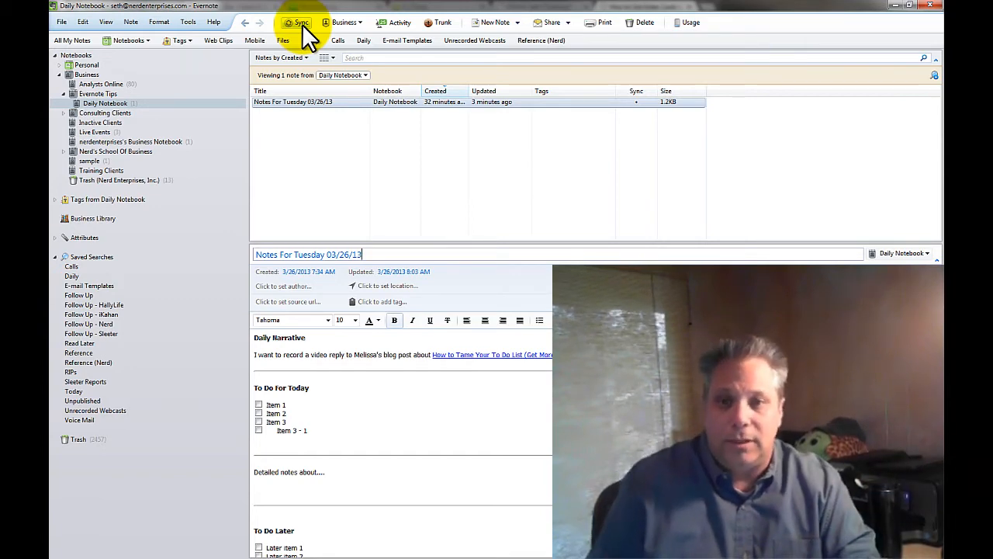
Review the daily note's Daily Narrative, To Do For Today and To Do Later headings
click(326, 338)
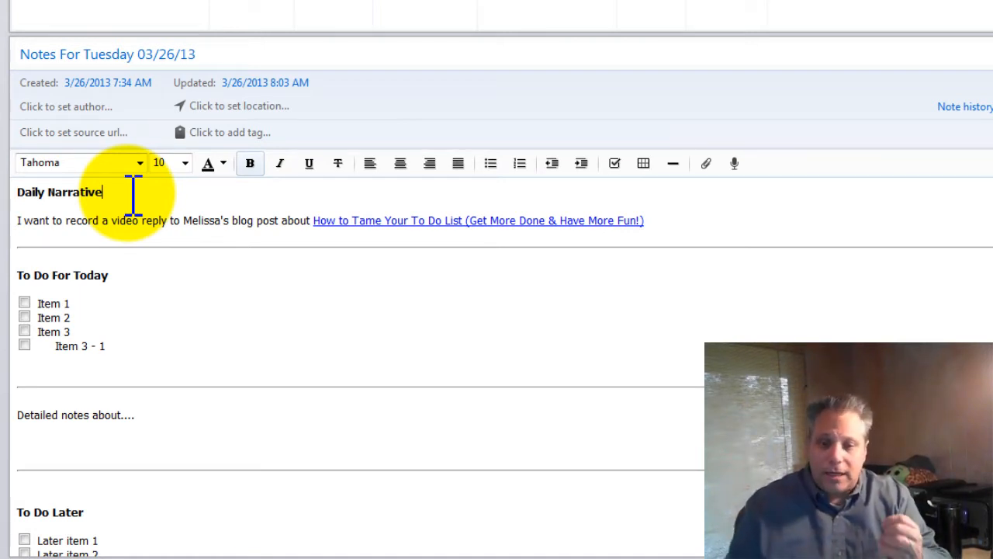
drag(129, 272, 12, 274)
scroll(148, 256, down, 1)
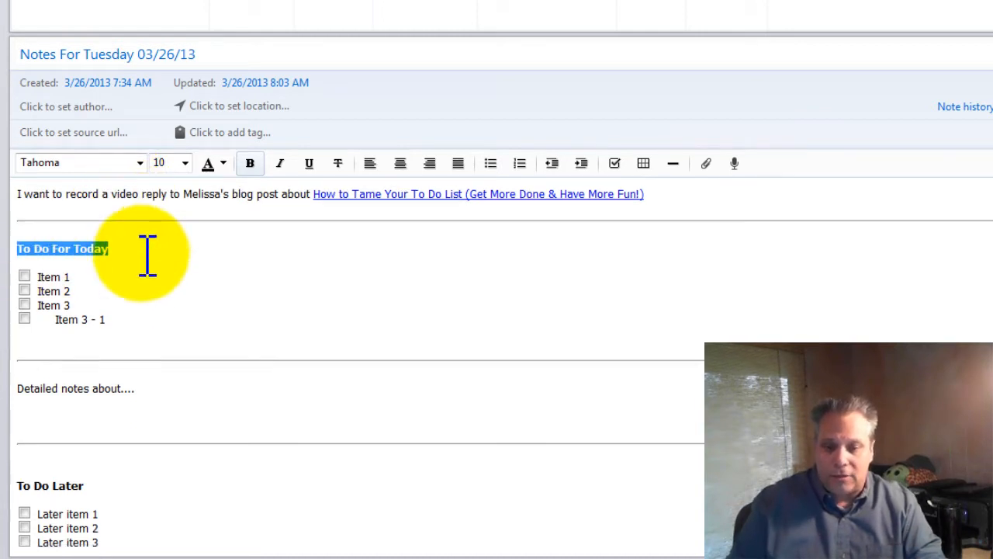
drag(106, 487, 6, 501)
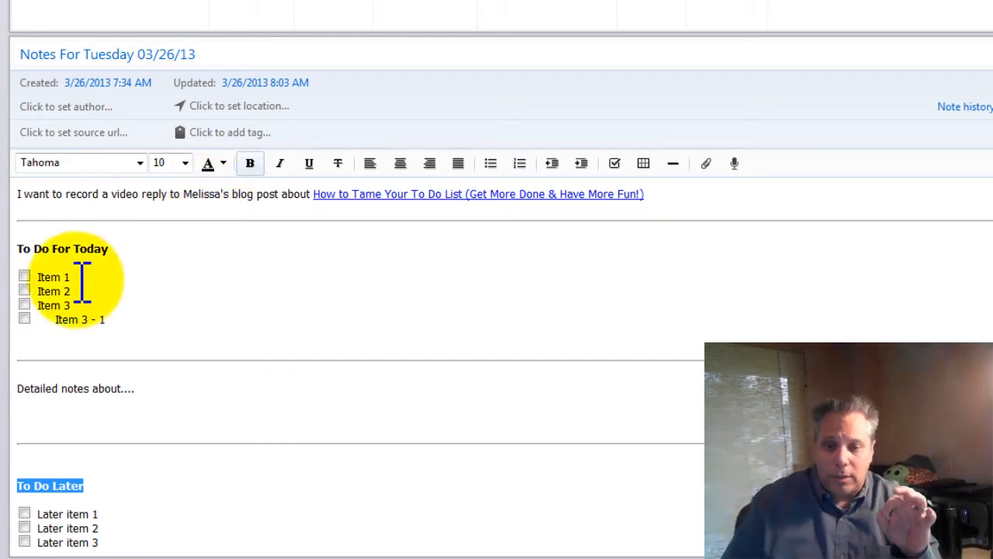
click(138, 251)
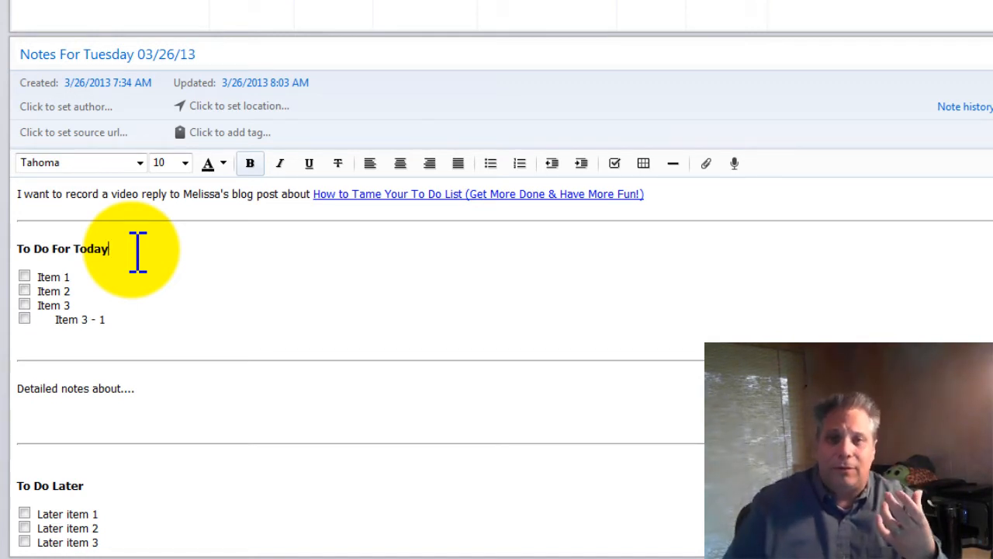
Tick off Item 1, Item 2, Item 3 and Item 3 - 1 under To Do For Today
click(24, 277)
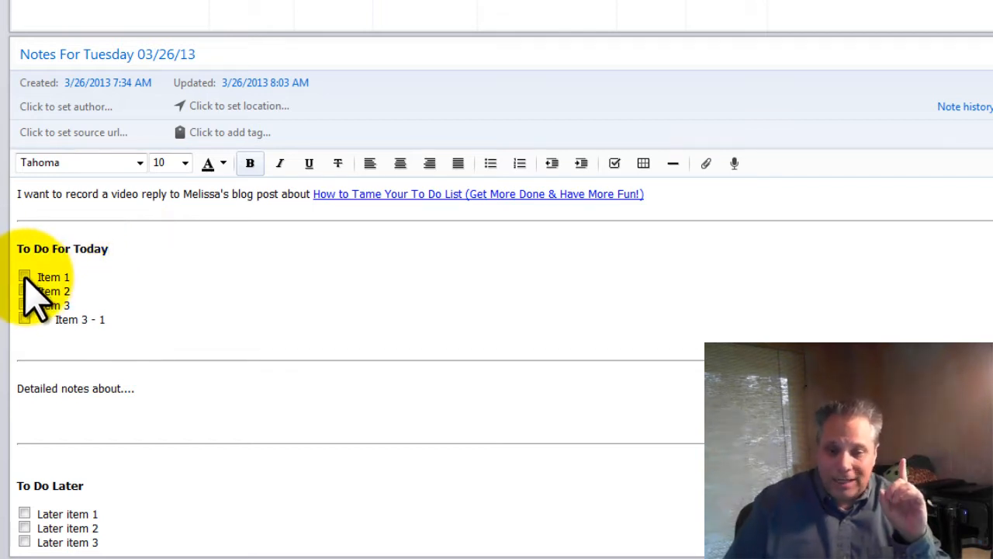
click(24, 291)
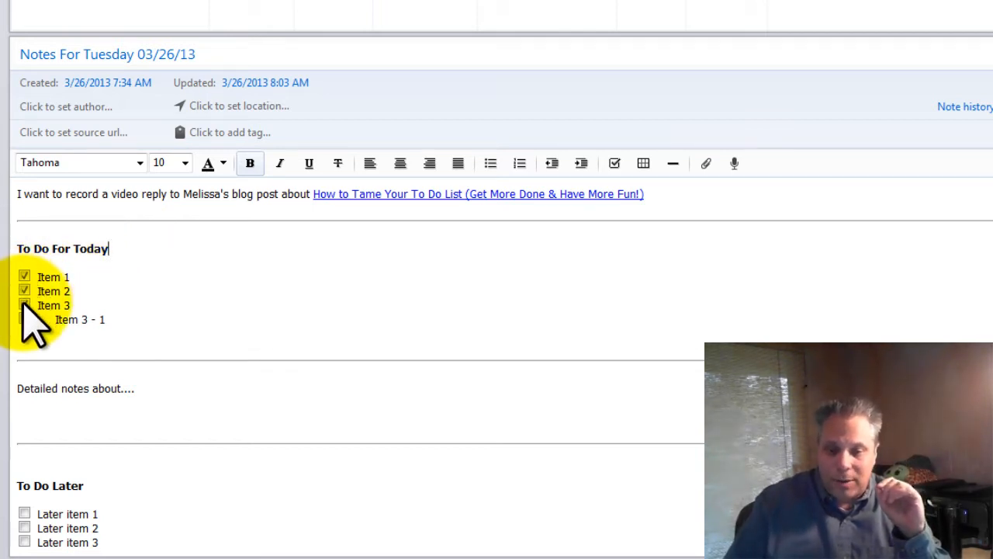
click(24, 305)
click(24, 319)
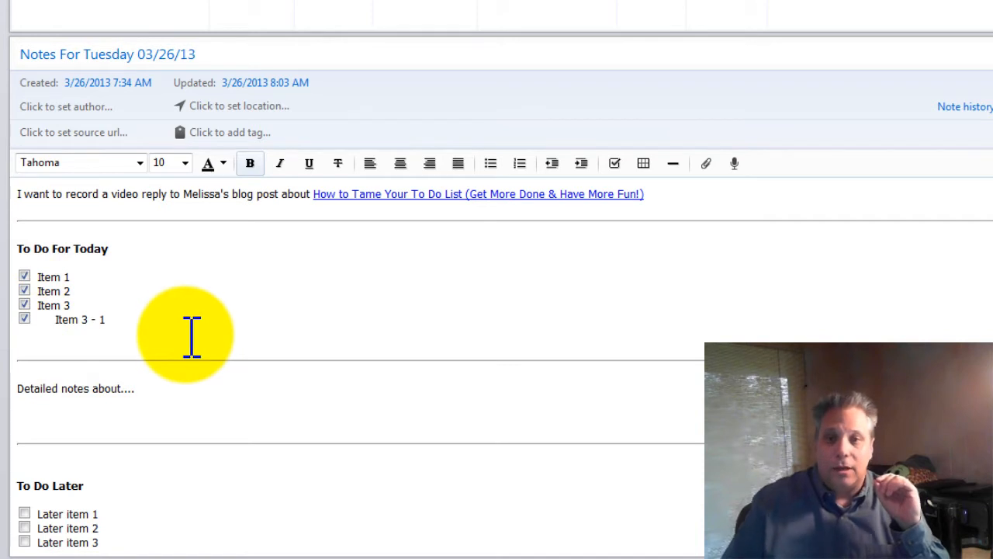
Point out the detailed notes line and Item 1, and highlight the whole To Do Later section
click(163, 389)
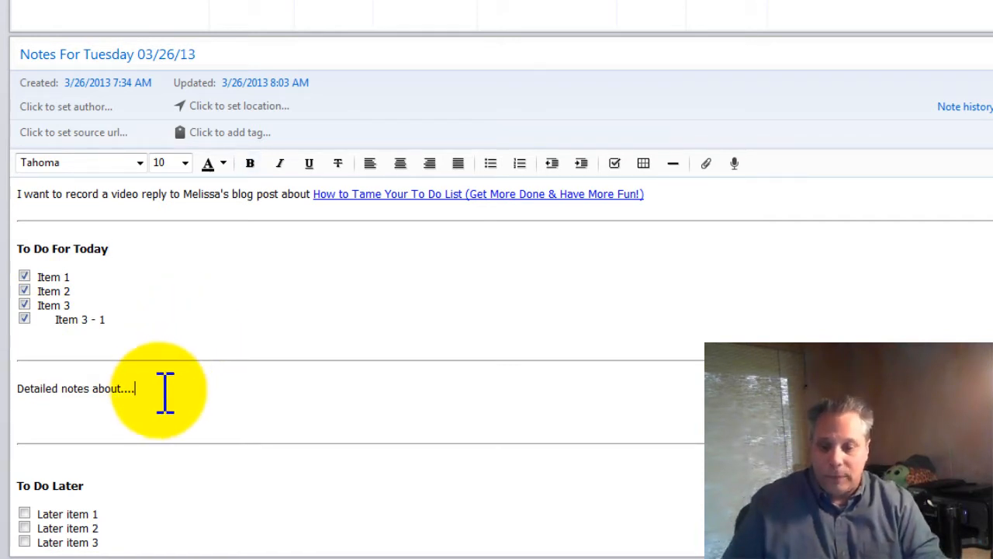
click(77, 276)
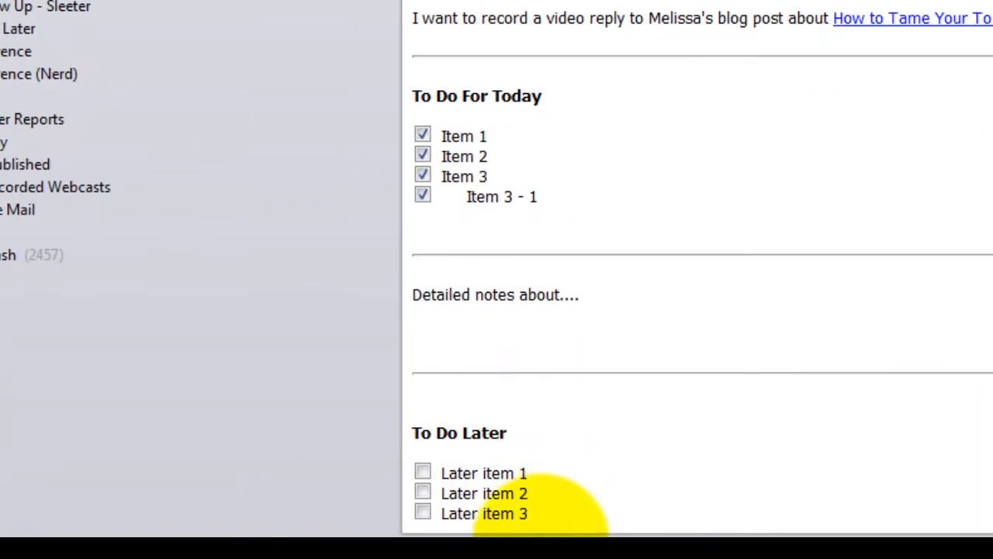
drag(561, 514, 406, 437)
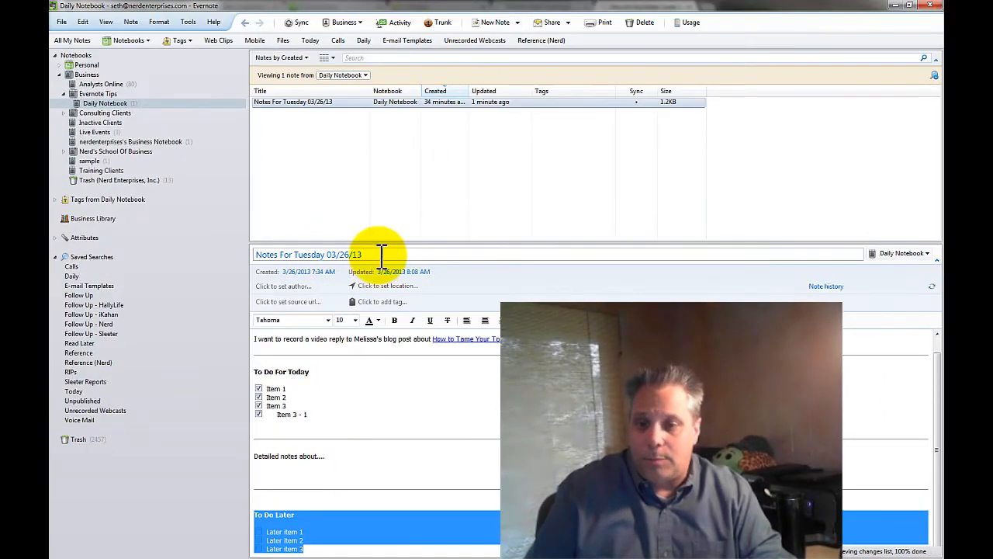
Create a new note and paste the title copied from the Tuesday 03/26/13 note into its title
drag(382, 254, 189, 256)
key(ctrl+c)
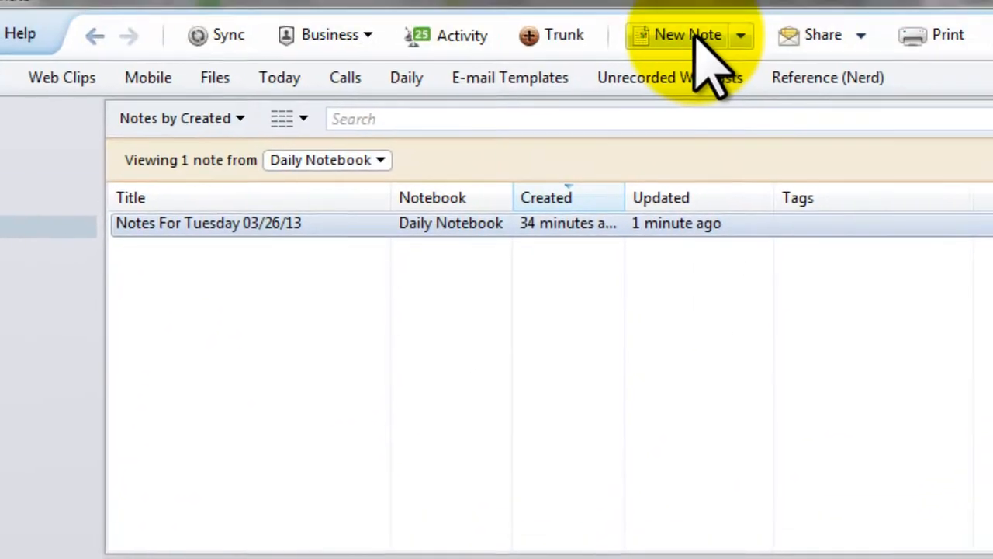
click(690, 36)
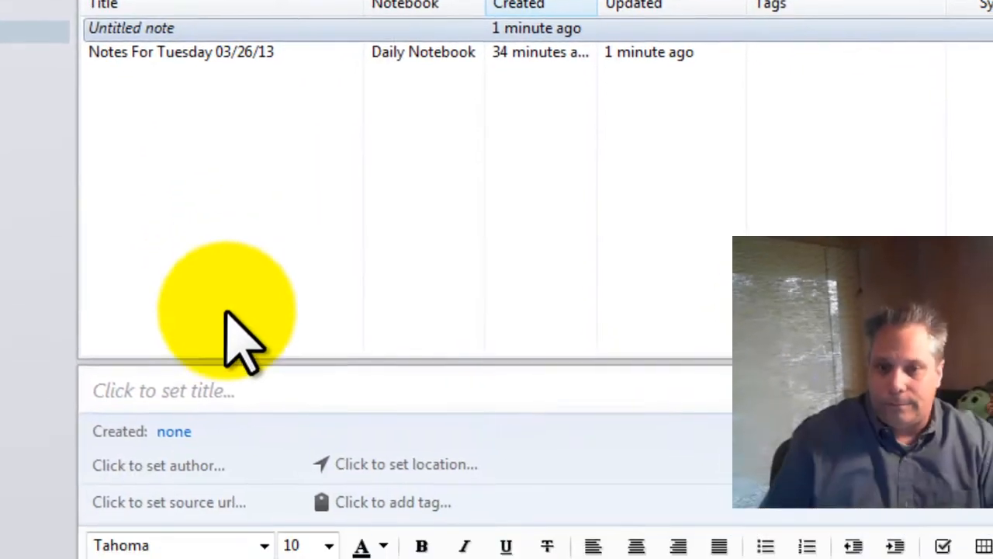
click(230, 392)
key(ctrl+v)
Replace the weekday in the new note's title with "Wednesday"
drag(185, 392, 734, 388)
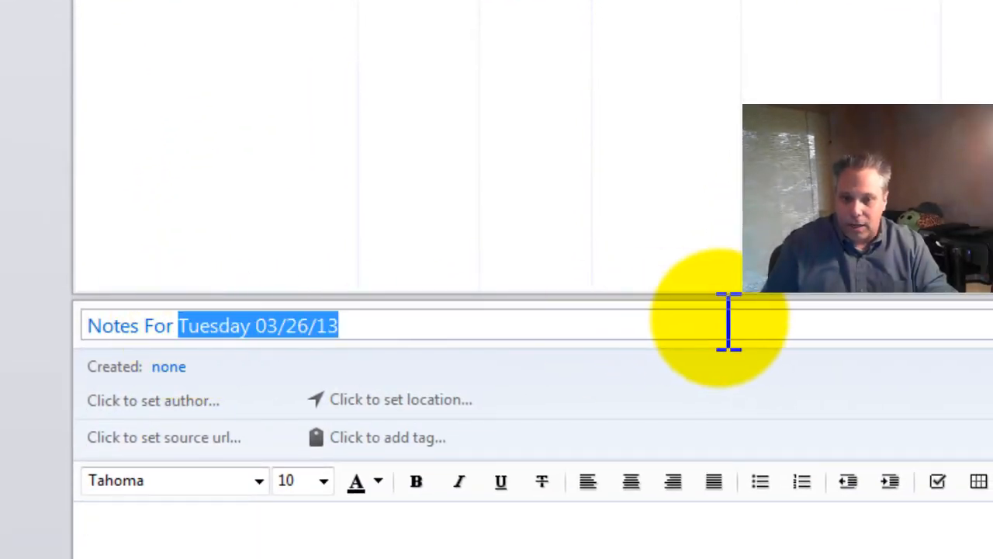
key(shift+Left)
key(shift+Left)
key(shift+Left)
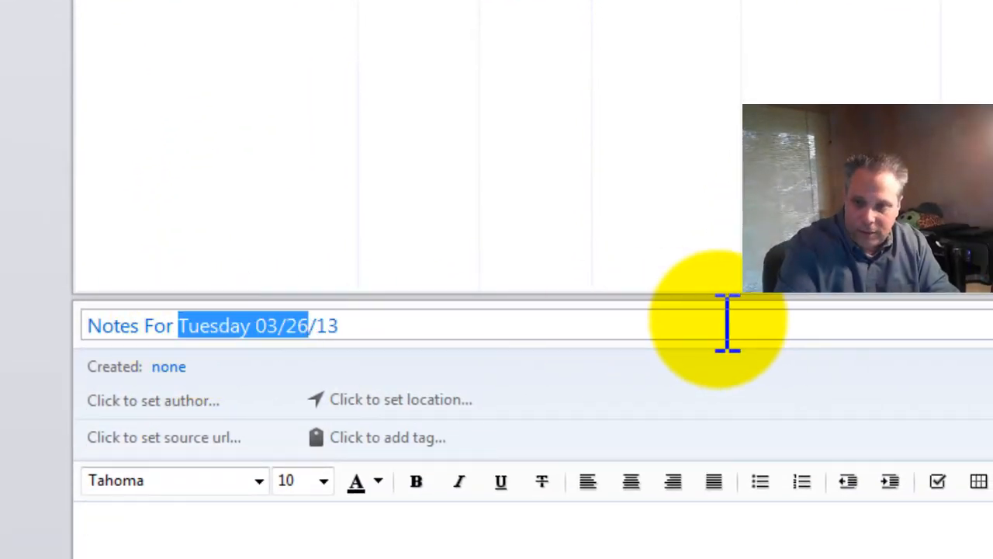
key(shift+Left)
key(shift+Left)
key(shift+Left)
key(ctrl+shift+Left)
key(ctrl+shift+Left)
key(ctrl+shift+Right)
key(shift+Left)
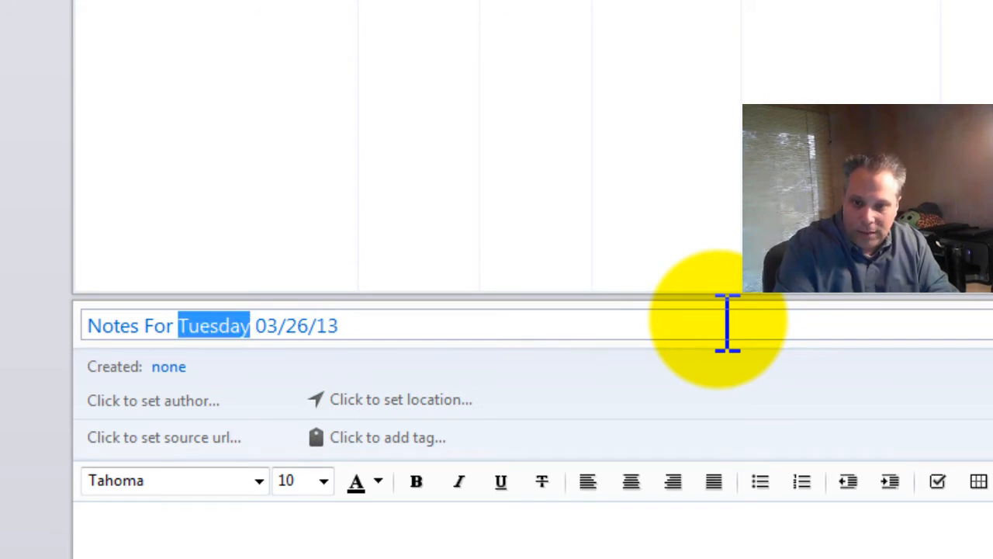
text(Wednesday)
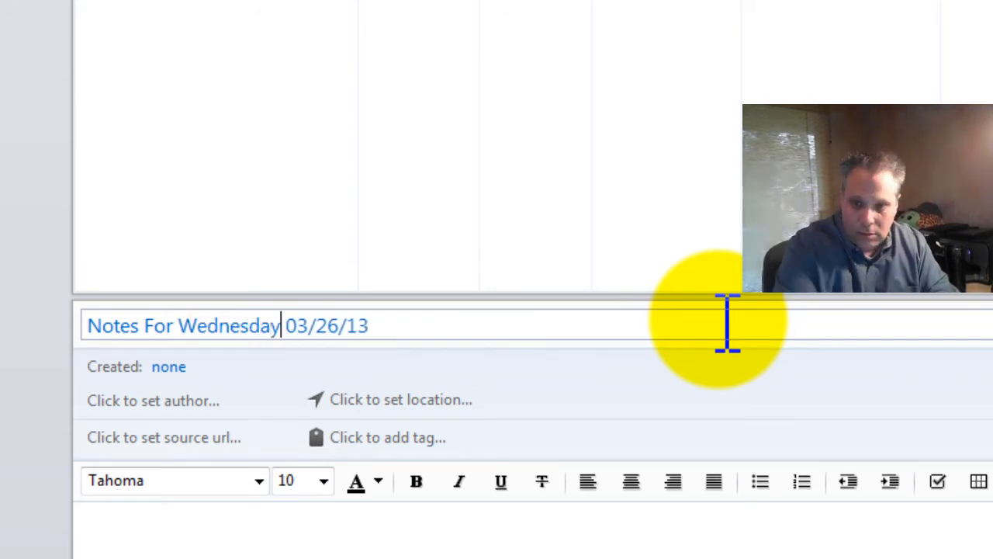
Change the date in the new note's title to 03/27/13
key(Right)
key(Right)
key(Right)
key(Right)
key(Right)
key(shift+Right)
text(7)
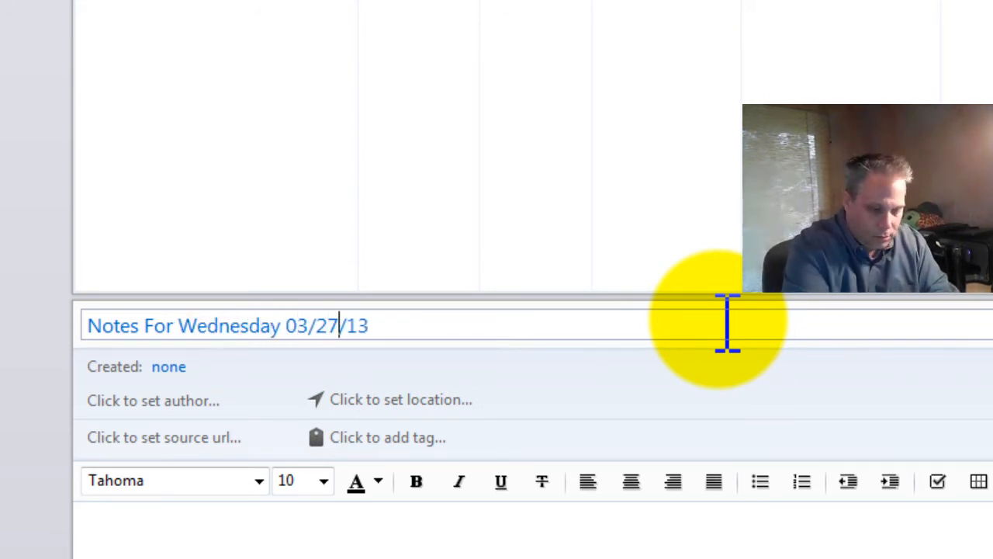
Copy the To Do Later section with its three checklist items from the Tuesday note into the Wednesday note
click(157, 10)
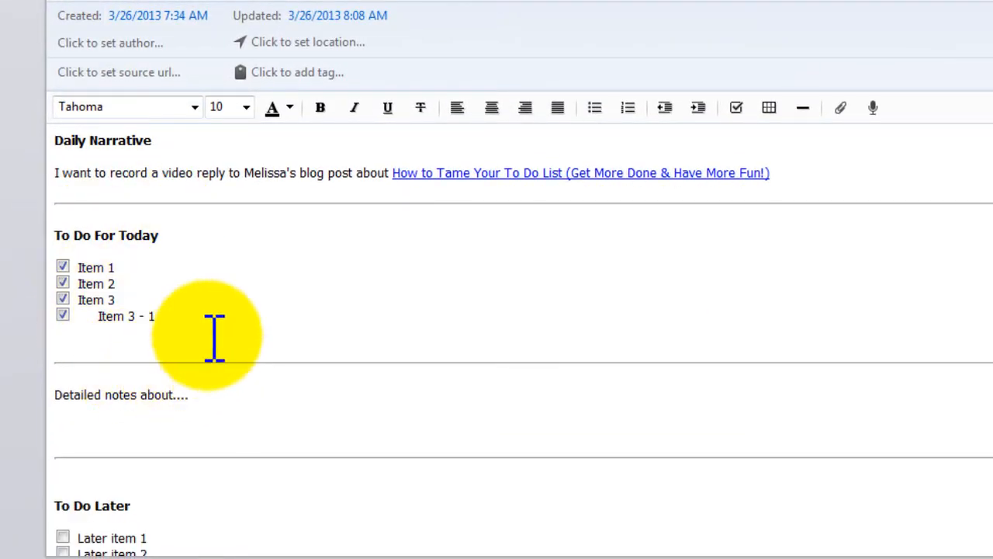
double_click(215, 338)
scroll(217, 346, down, 1)
drag(157, 541, 49, 477)
key(ctrl+c)
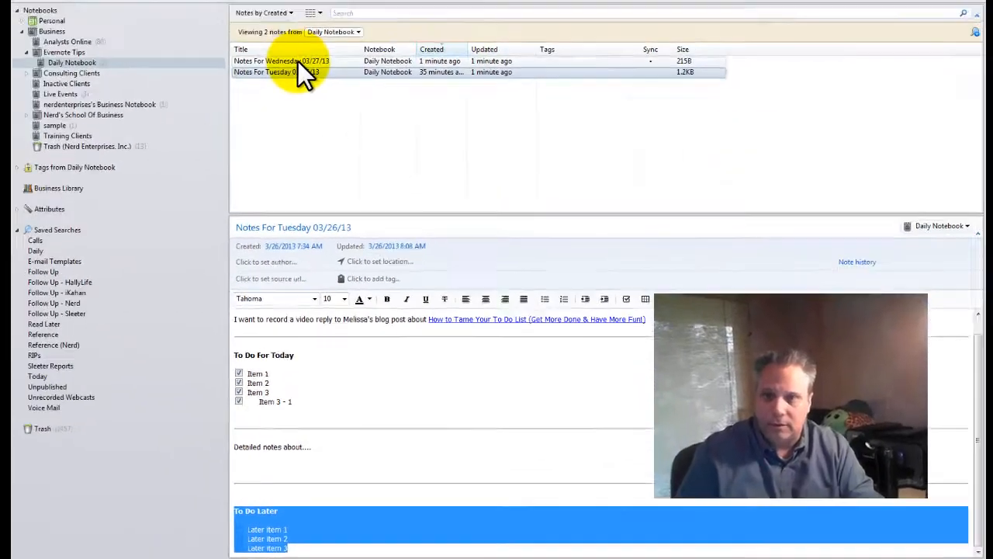
click(297, 60)
key(ctrl+v)
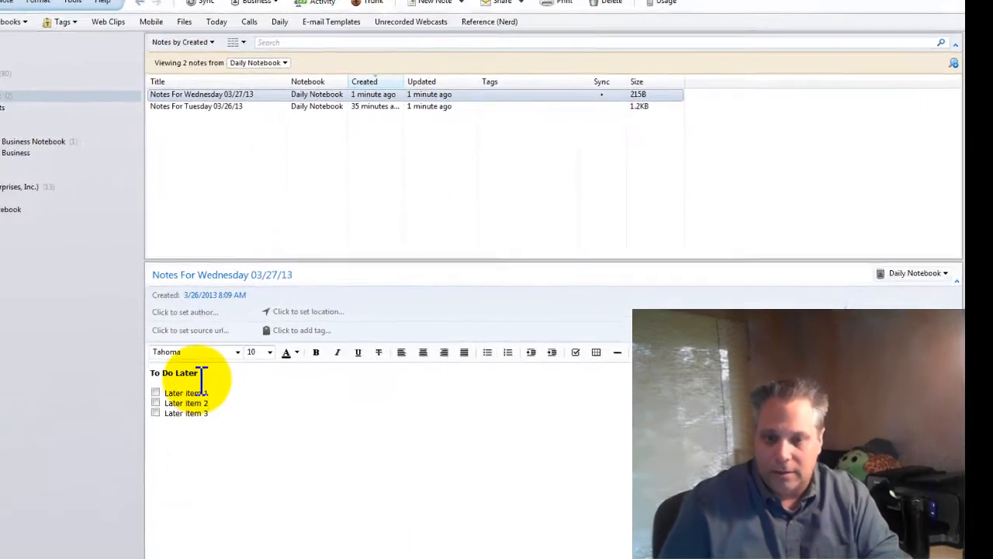
Insert blank lines above the To Do Later heading and add a "Daily..." heading at the top of the Wednesday note
click(202, 379)
key(Home)
key(Return)
key(Return)
key(Return)
key(Up)
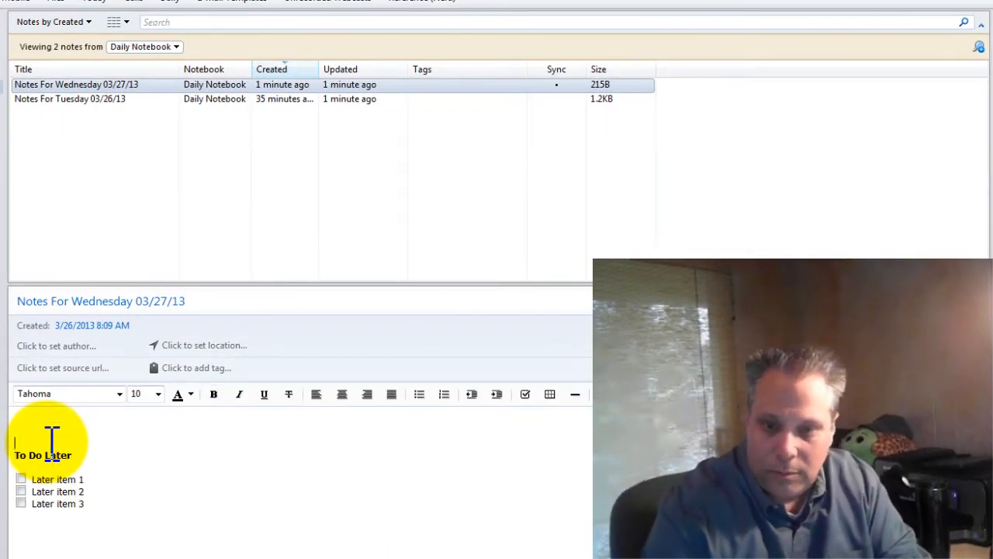
key(Up)
key(Up)
text(Da)
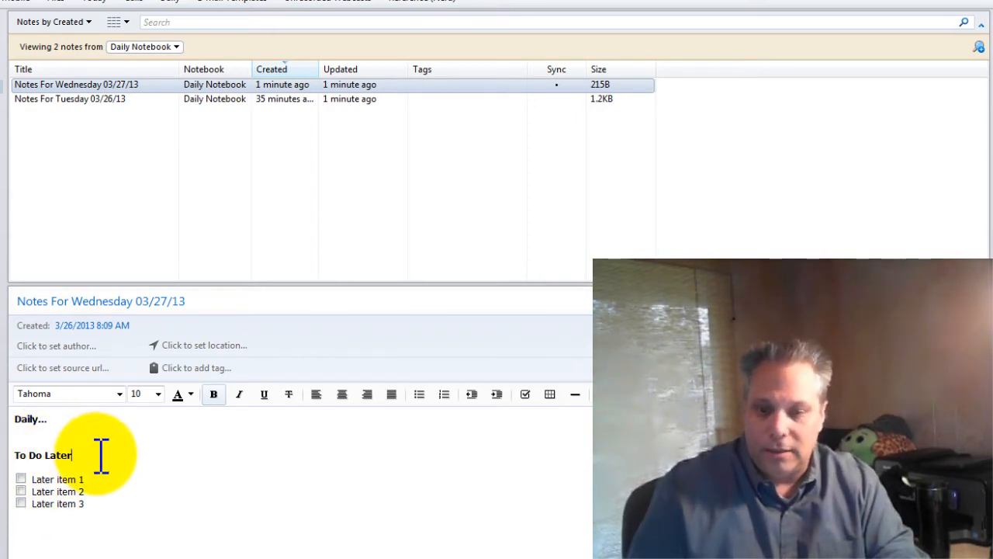
Move the "Later item 1" checklist item from the To Do Later section to below the "Daily..." heading
drag(91, 480, 14, 476)
key(ctrl+c)
key(Delete)
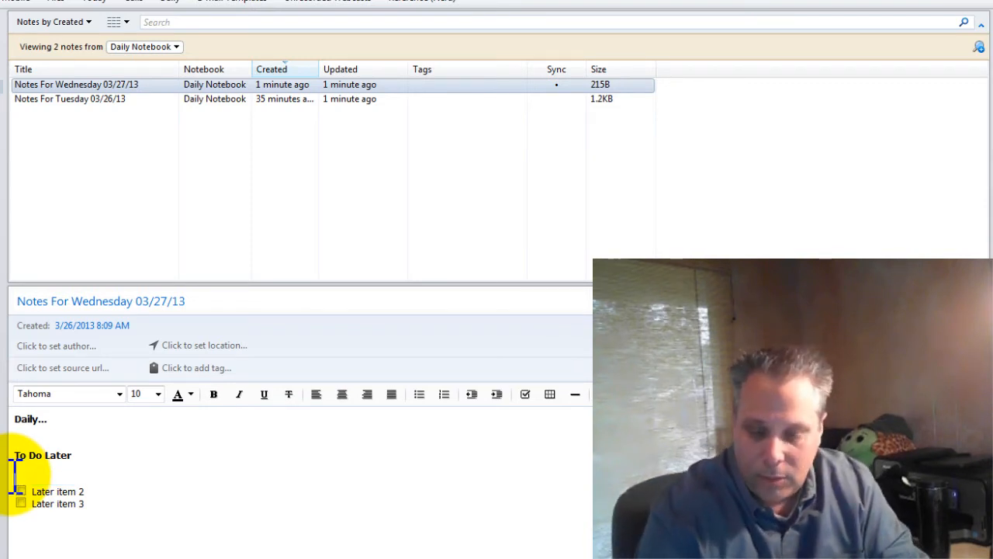
key(Return)
key(ctrl+v)
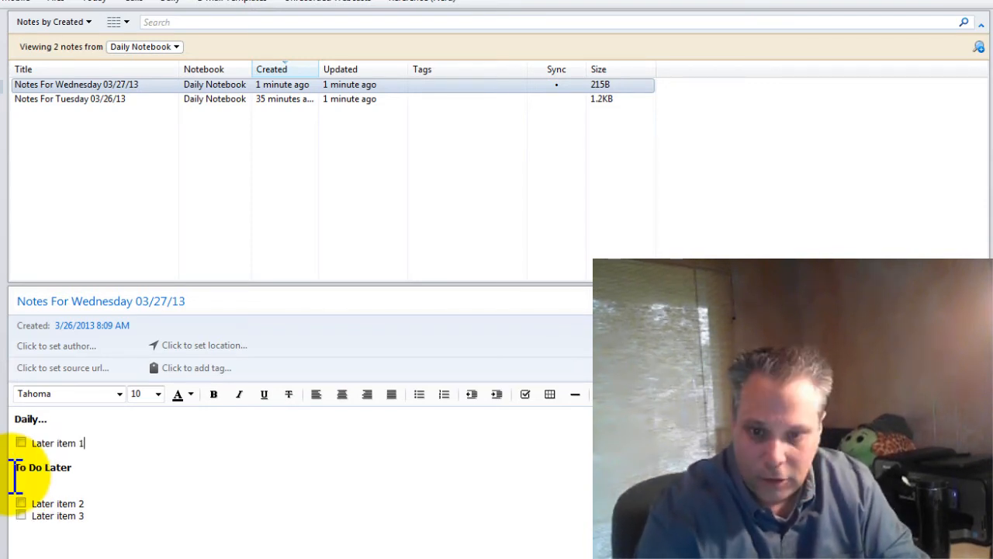
Add a bold "To do today" heading above the "Later item 1" checklist item, separated by a blank line
key(Return)
key(ctrl+b)
text(To )
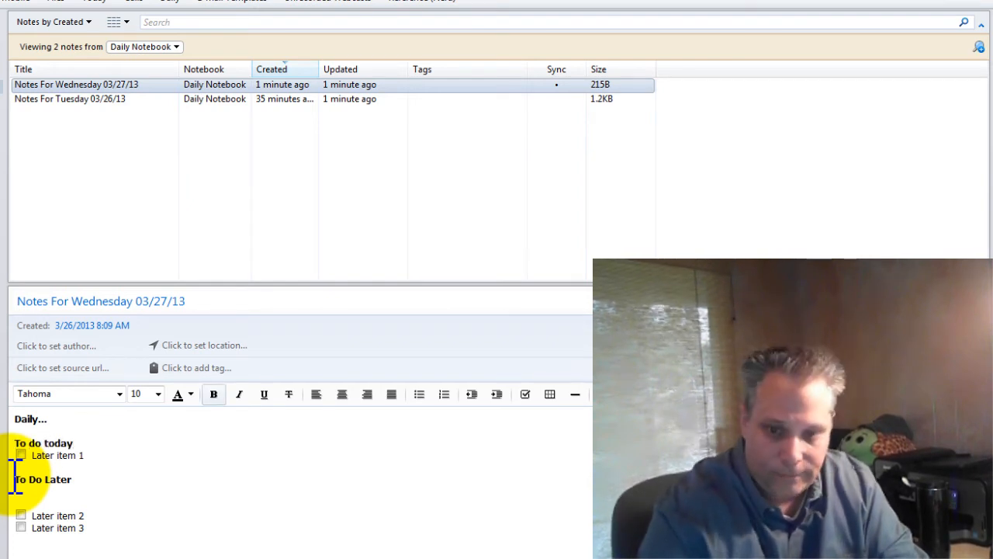
text(do today)
key(Return)
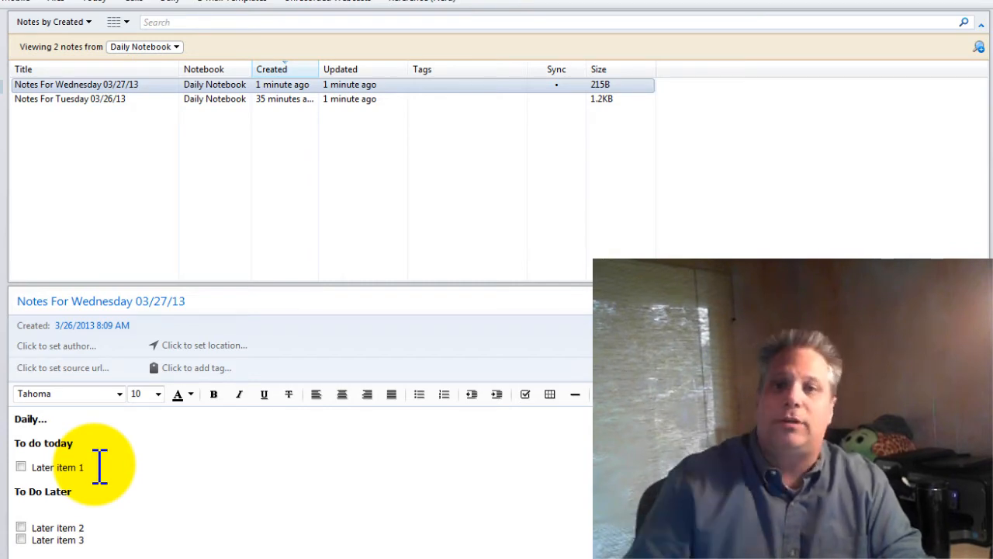
Copy the note link of the "Notes For Tuesday 03/26/13" note
click(77, 99)
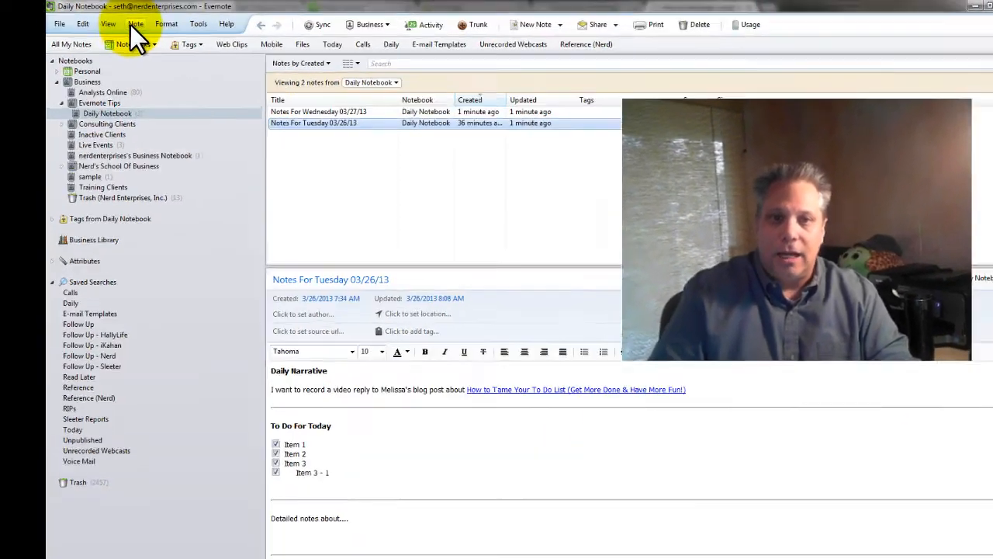
click(130, 22)
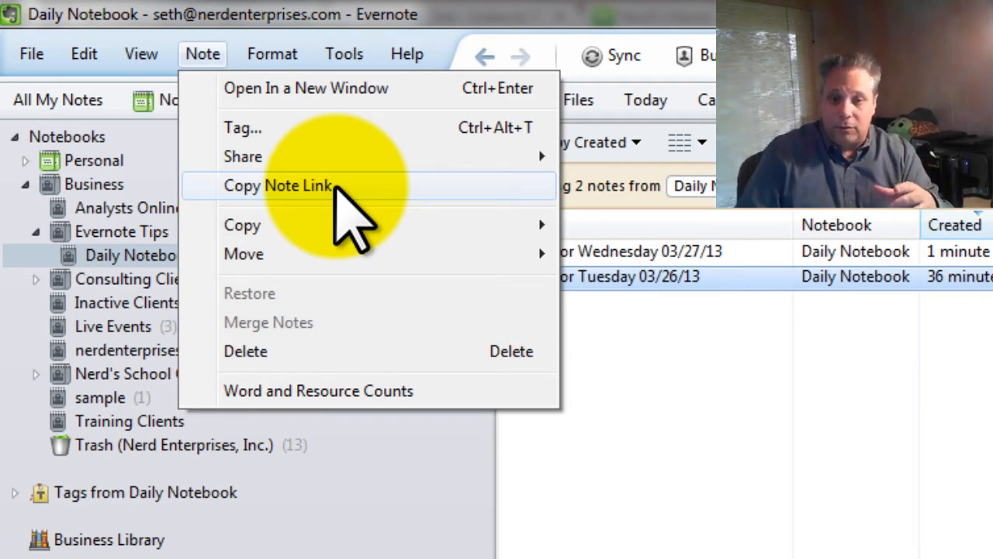
click(326, 188)
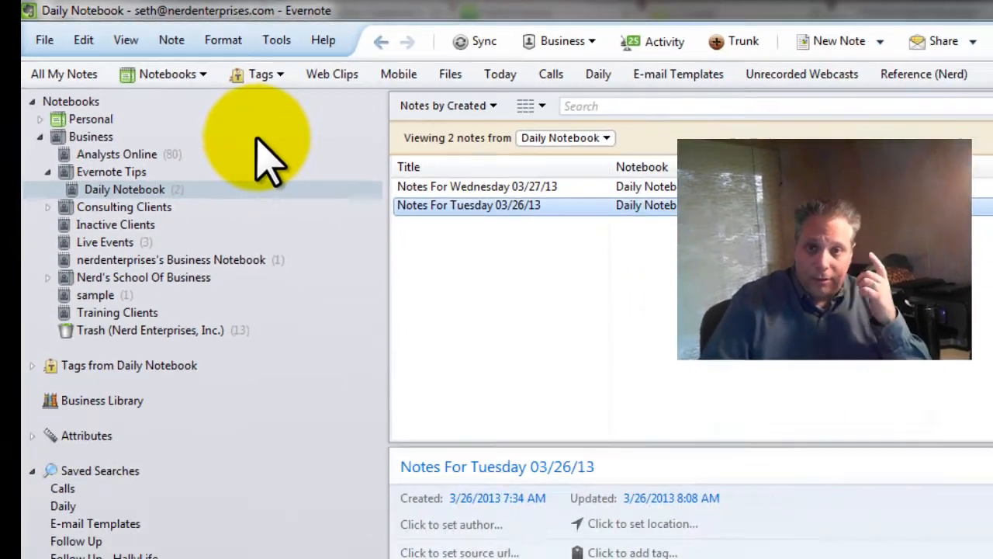
In the Wednesday note, append "- see notes here" and the copied Tuesday note link, ending with a period, to "Later item 1"
click(441, 186)
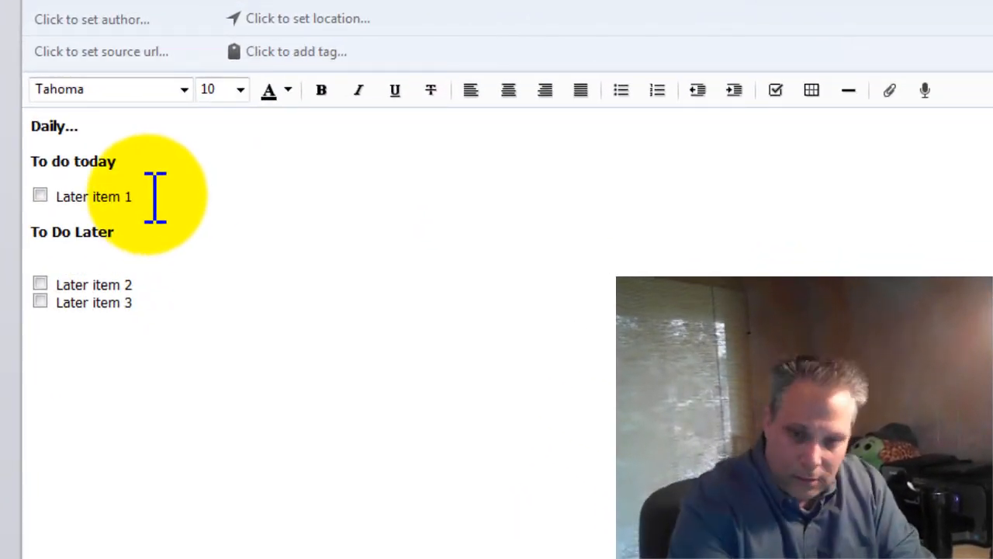
click(155, 197)
text(- see notes here)
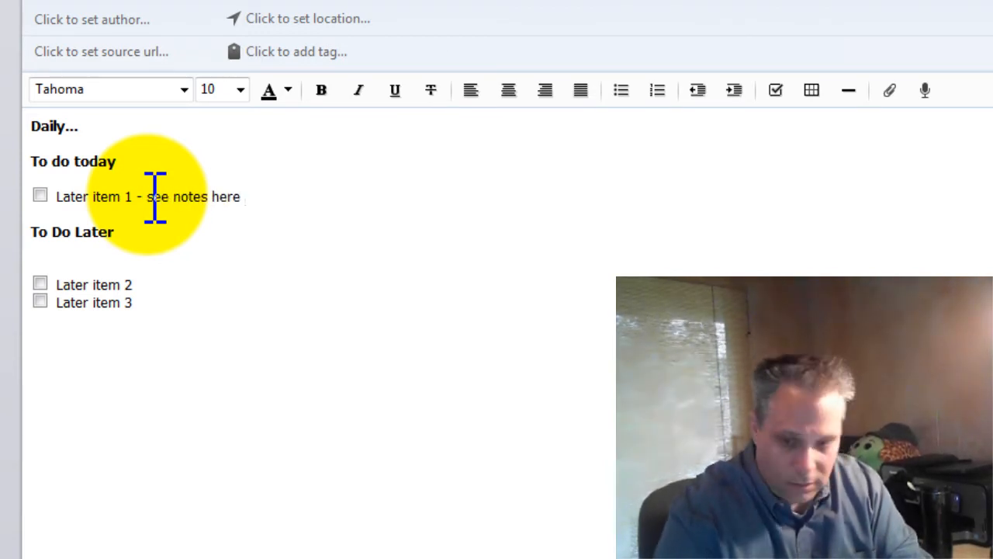
key(ctrl+v)
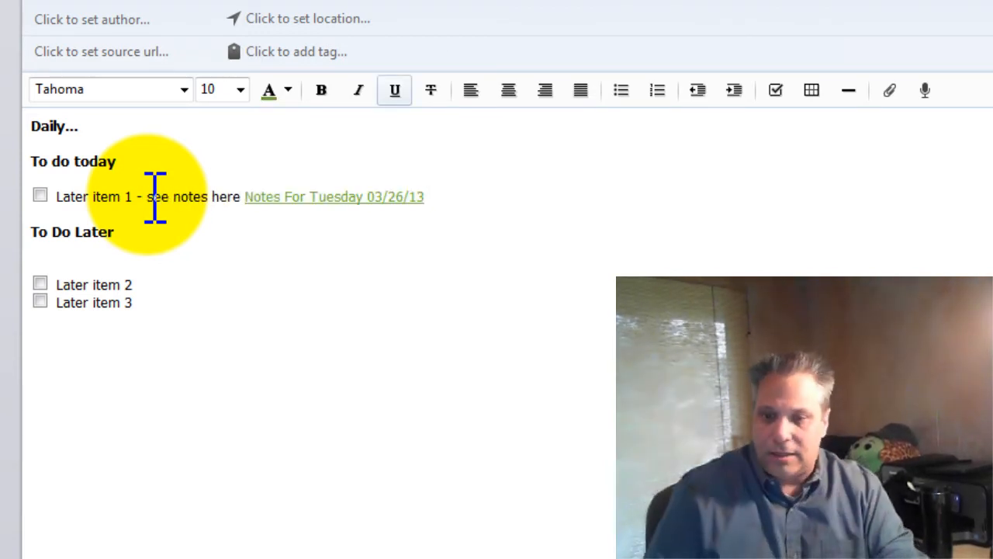
text(.)
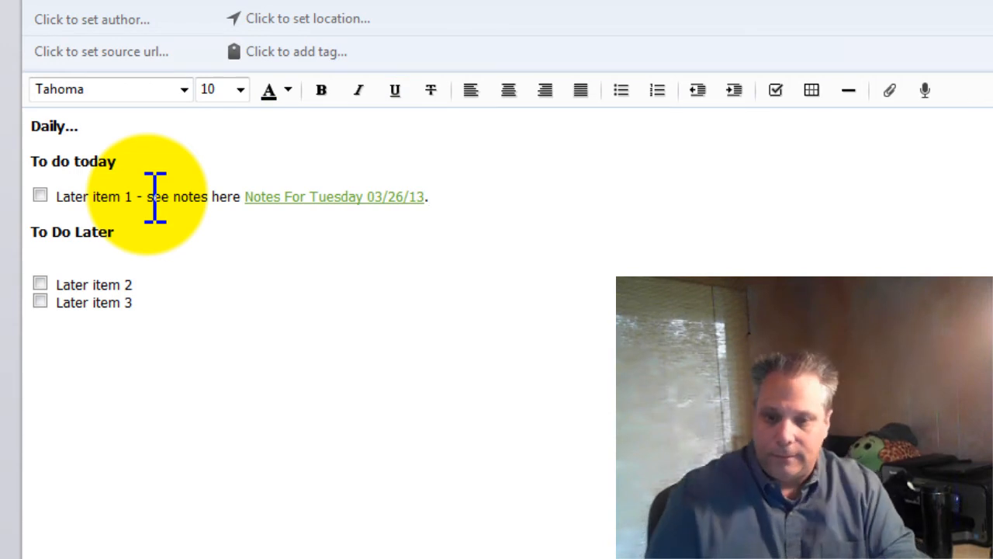
click(163, 307)
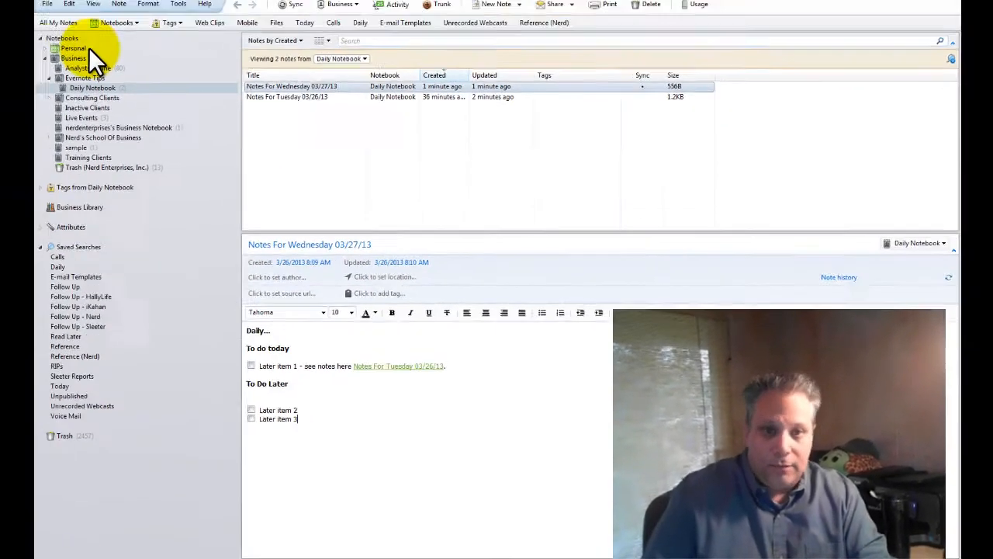
Open the oldest note, "Notes For 11/7/12", in the Daily Notebook of the personal Nerd's Notes stack and browse the neighbouring daily notes
click(59, 65)
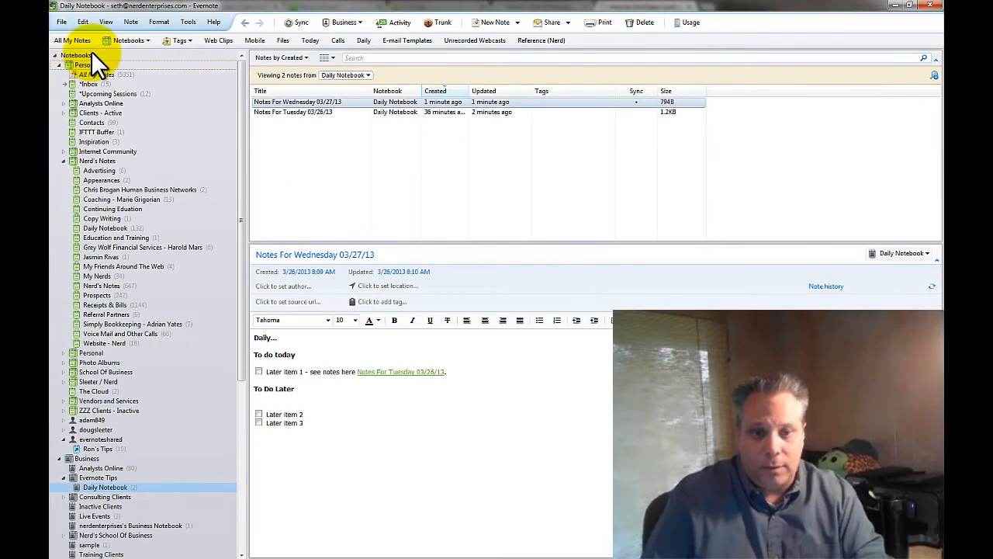
click(104, 226)
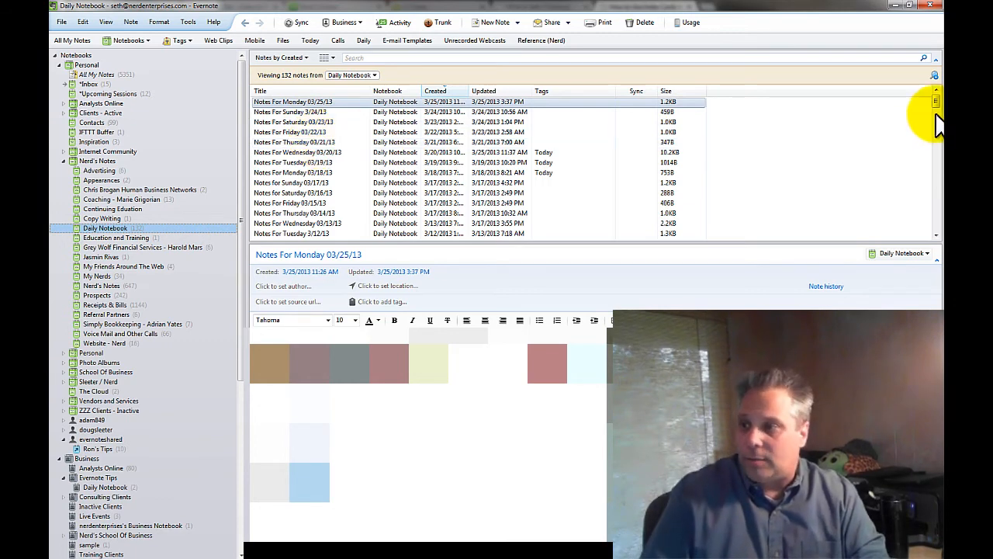
drag(937, 113, 936, 228)
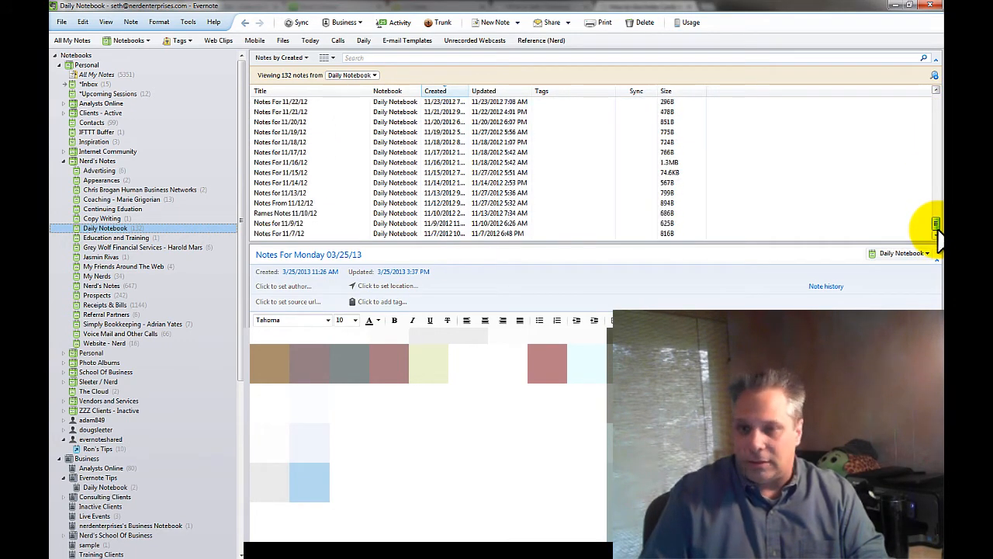
click(291, 232)
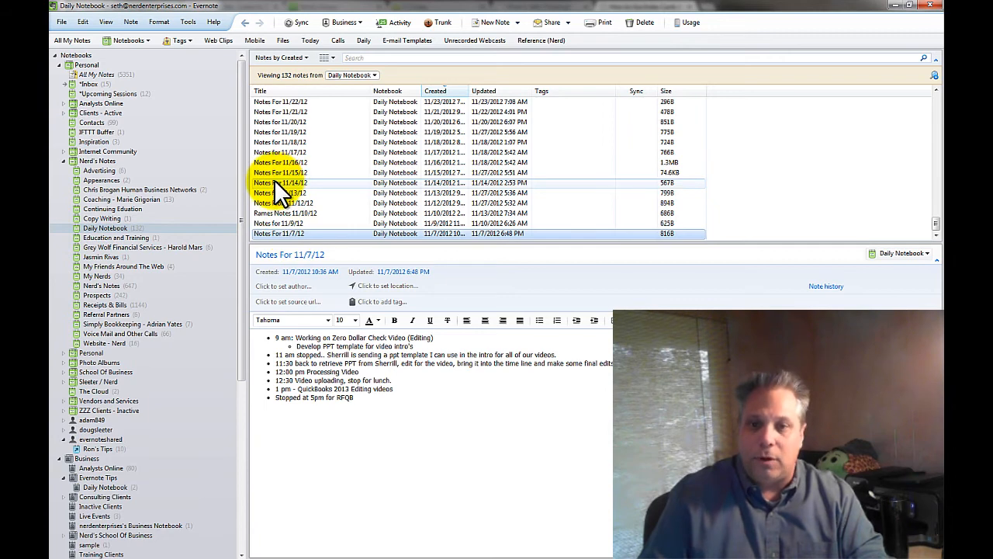
scroll(278, 180, up, 15)
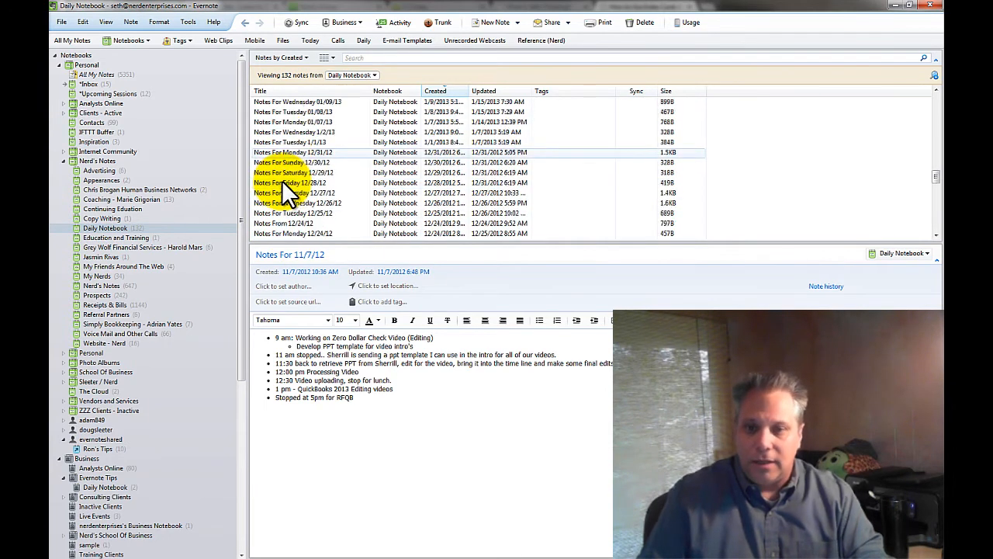
scroll(290, 188, down, 12)
scroll(308, 171, down, 3)
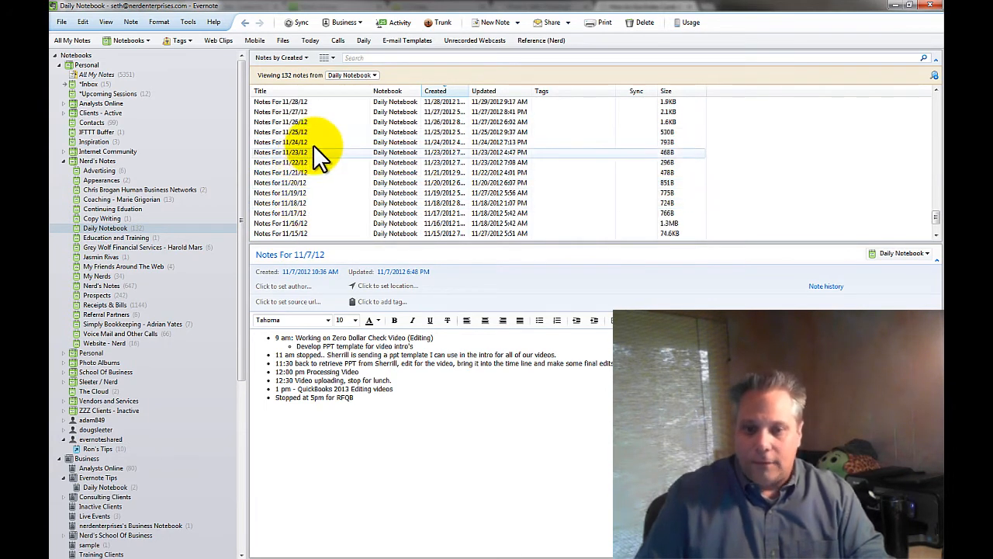
View the created-date calendar of the 11/7/12 note and close it without changing the date
click(326, 271)
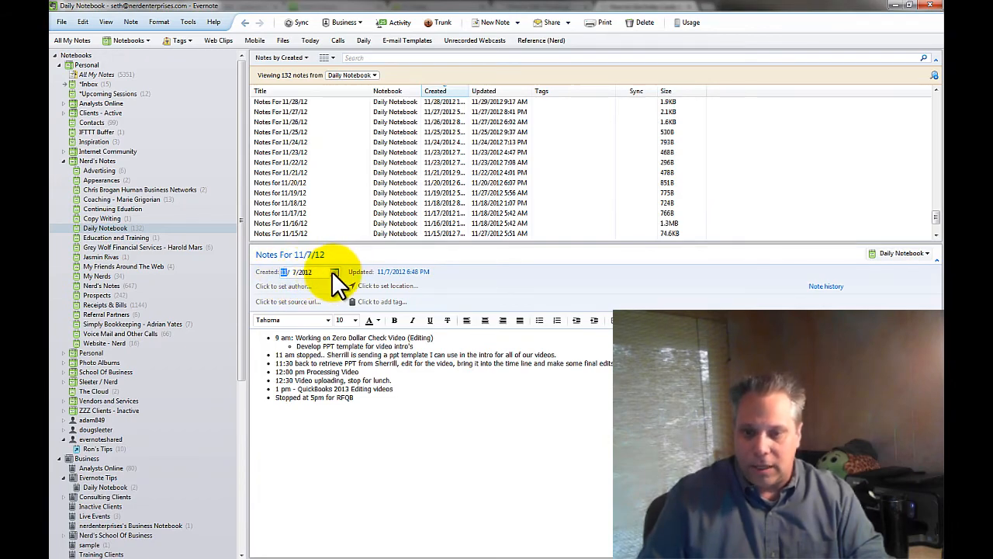
click(334, 272)
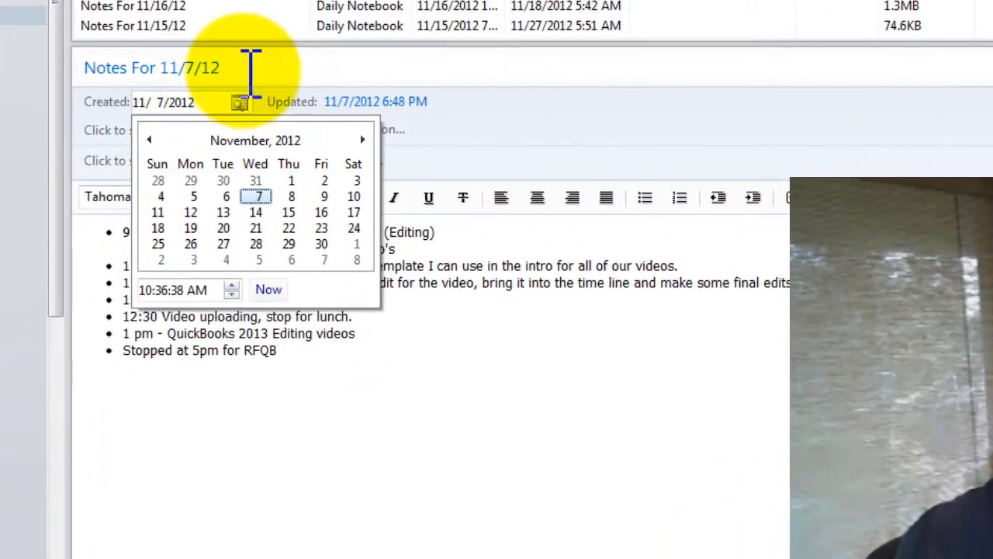
click(272, 357)
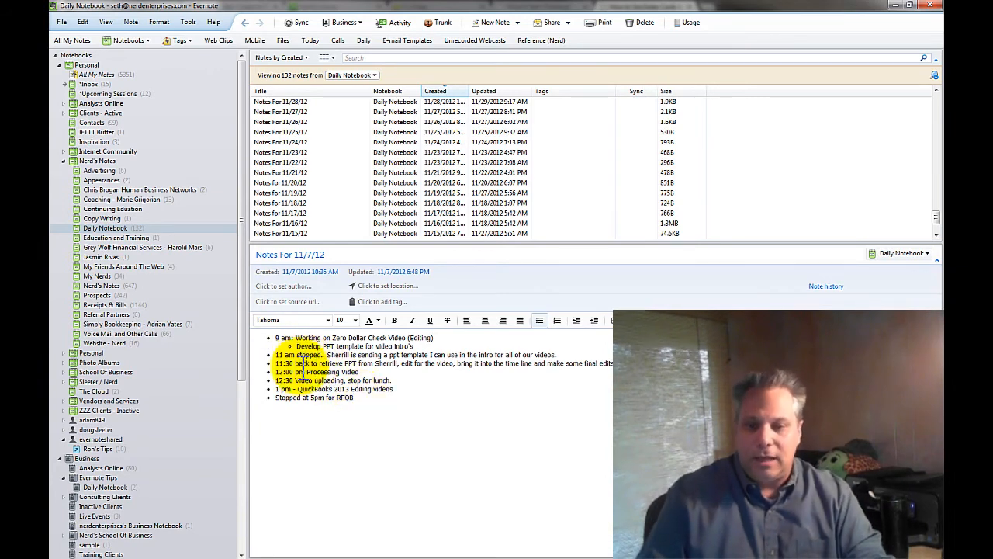
Highlight the time log entries from 11 am onward and copy the note link of "Notes For 11/7/12"
drag(353, 398, 301, 354)
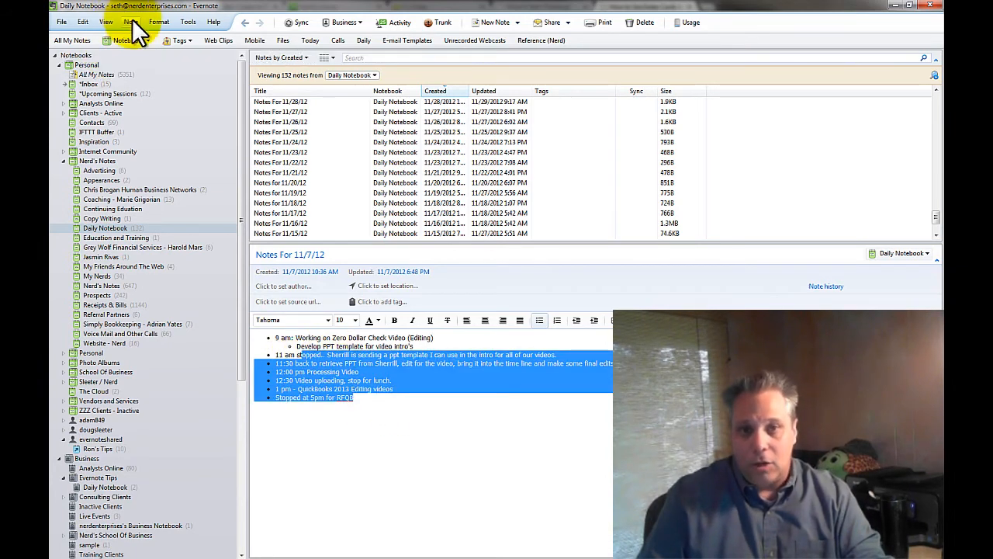
click(130, 23)
click(164, 74)
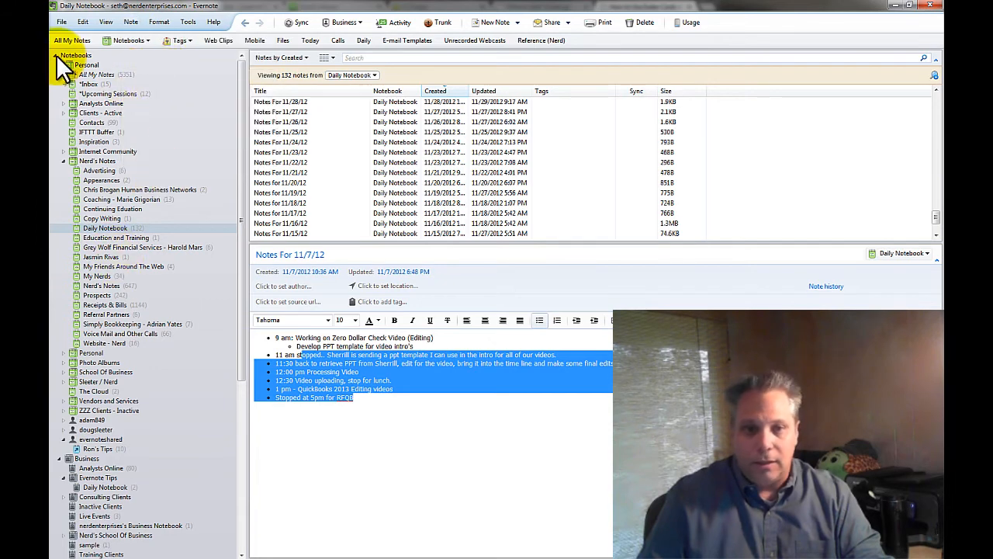
Add a "Forgot BOUT THIS" checklist item with the copied 11/7/12 note link under "To do today" in the business Daily Notebook's Wednesday note
drag(240, 107, 239, 300)
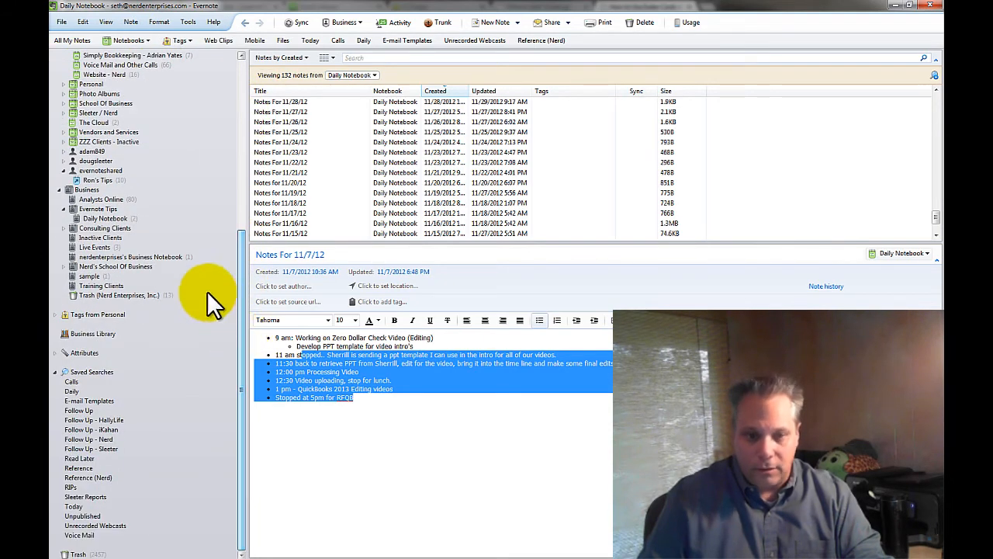
click(103, 219)
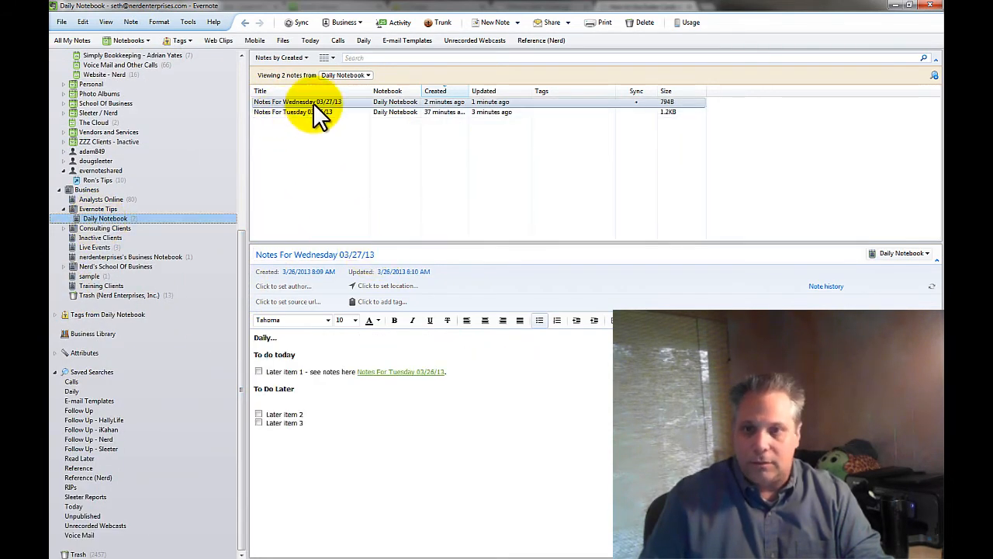
click(458, 372)
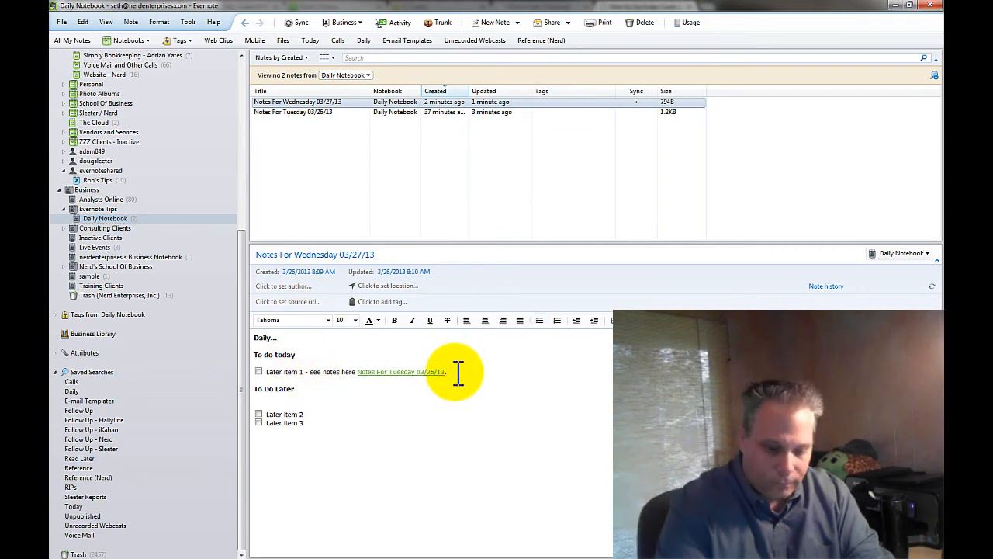
key(Return)
text(Forgot BOUT)
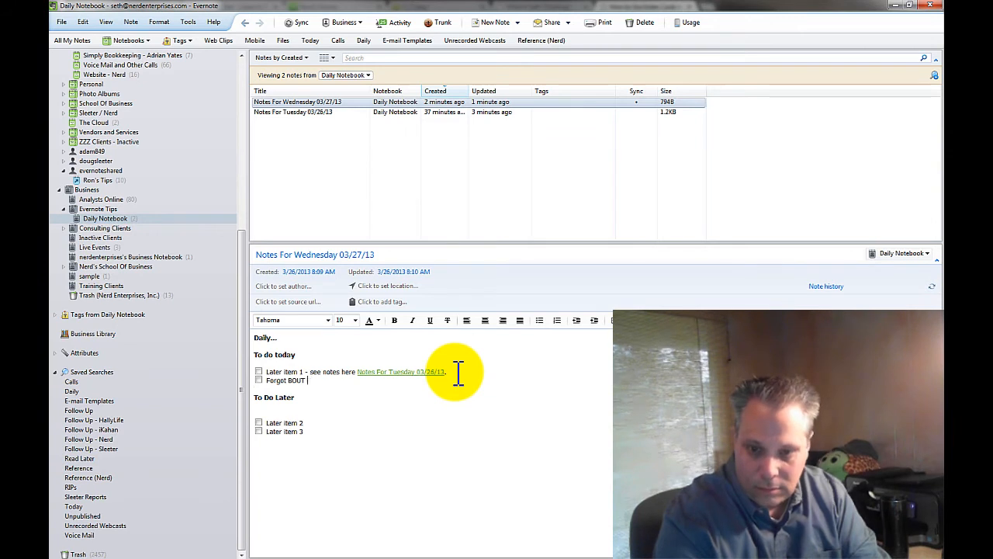
text( THIS)
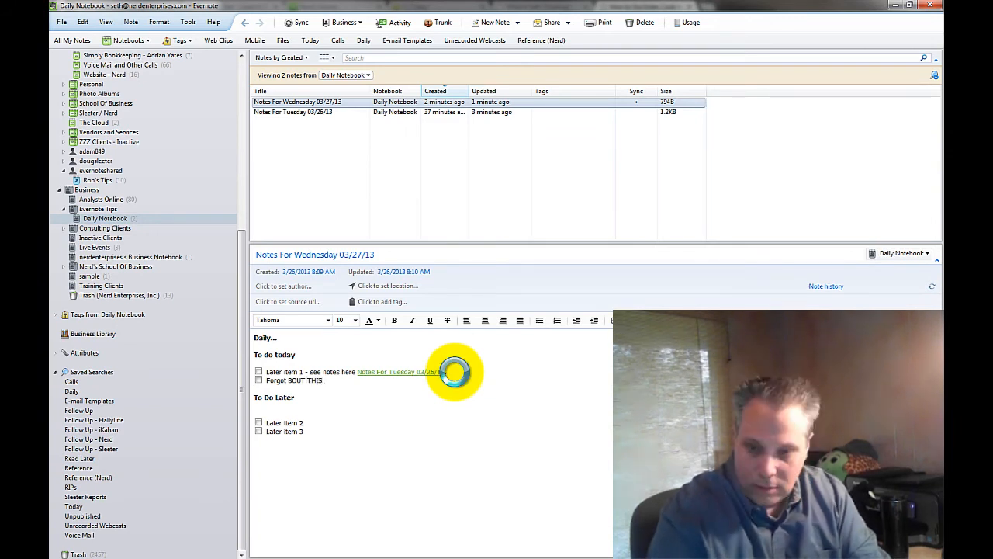
key(ctrl+v)
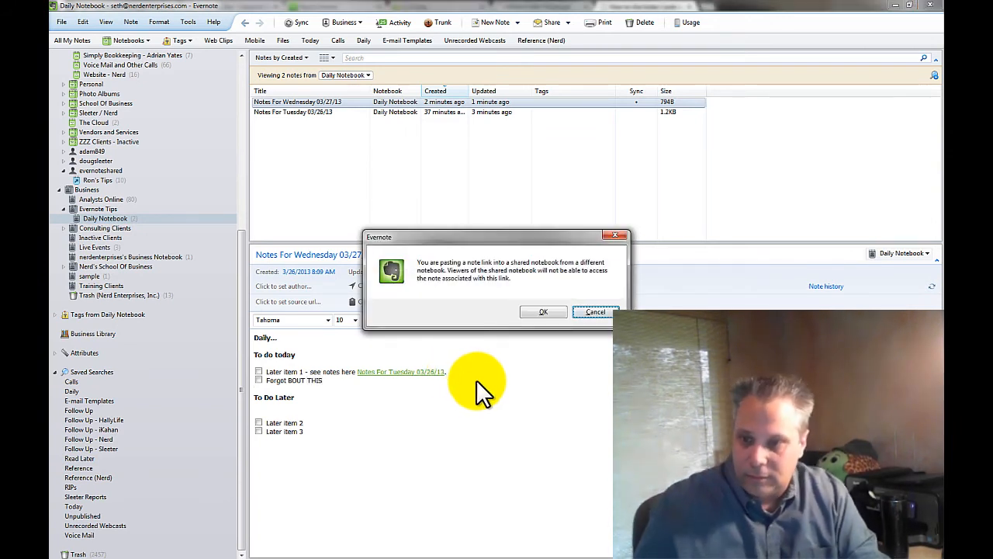
click(543, 312)
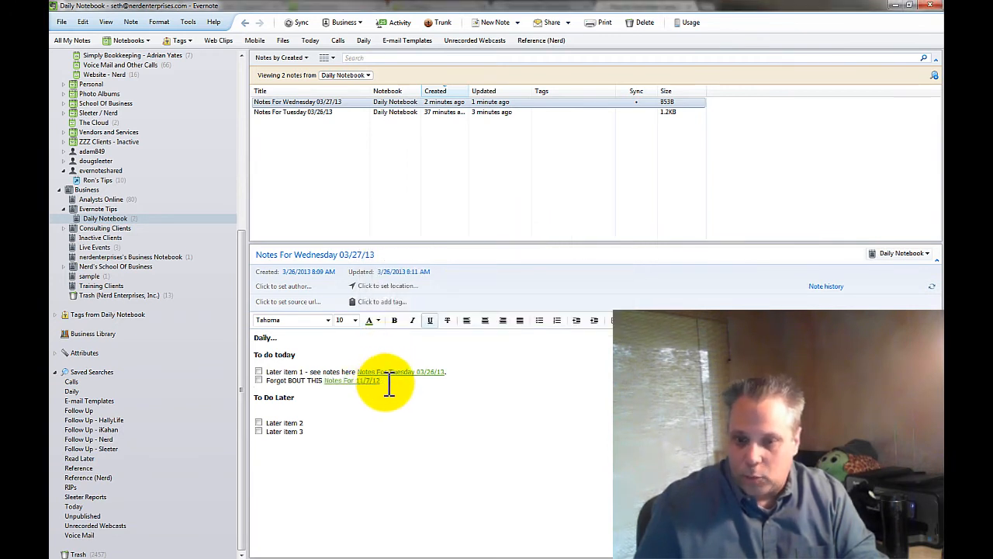